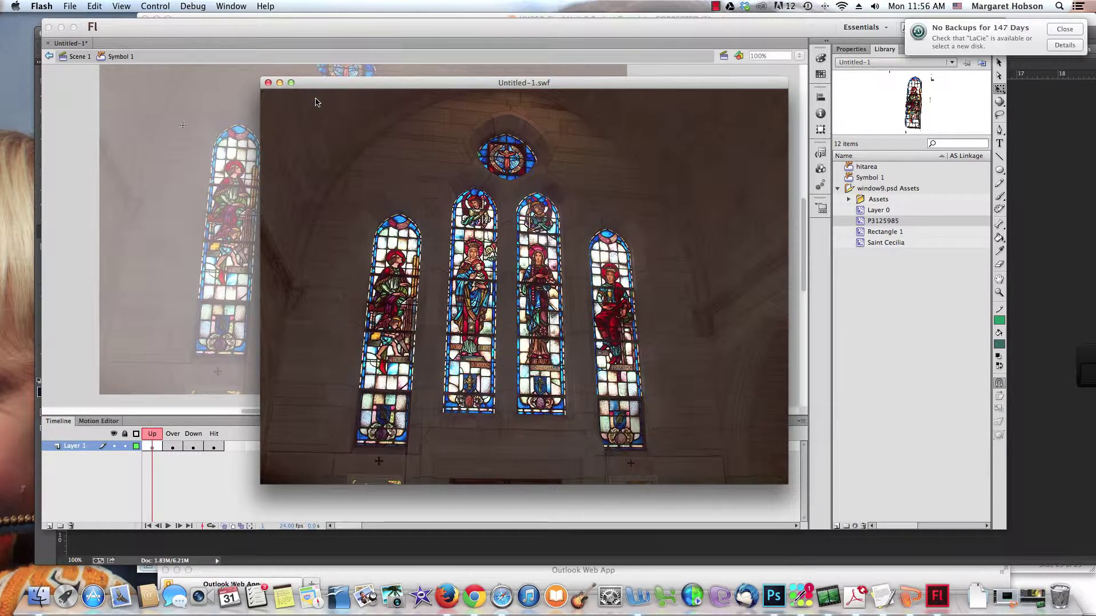
- Close the Untitled-1.swf test preview to return to Symbol 1's stage
click(267, 83)
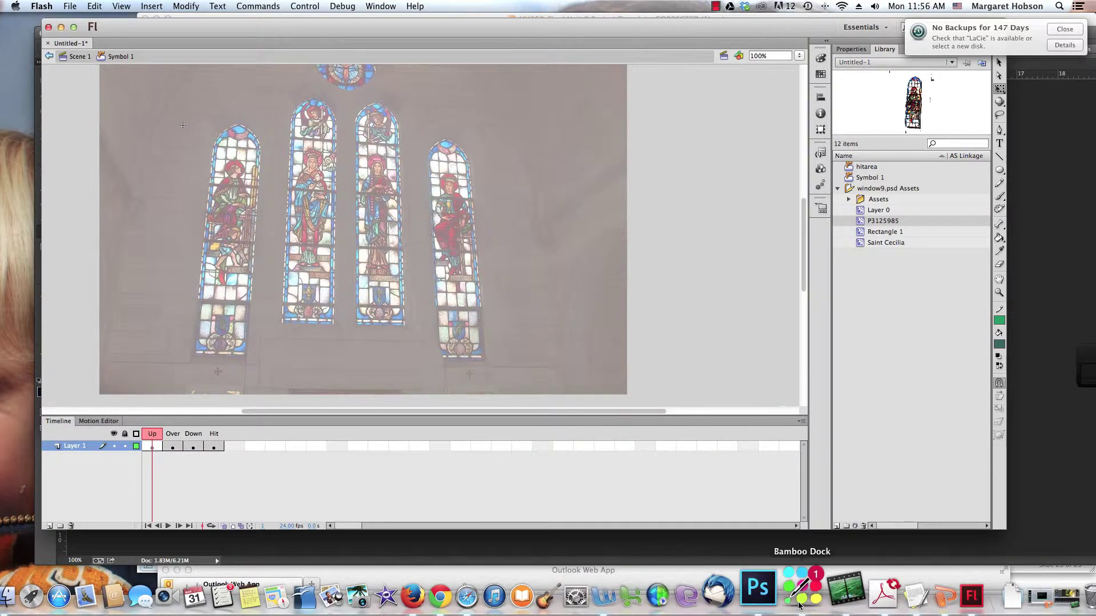
- In Photoshop, hide window9.psd's Rectangle 1 banner and Saint Cecilia text layers
click(777, 588)
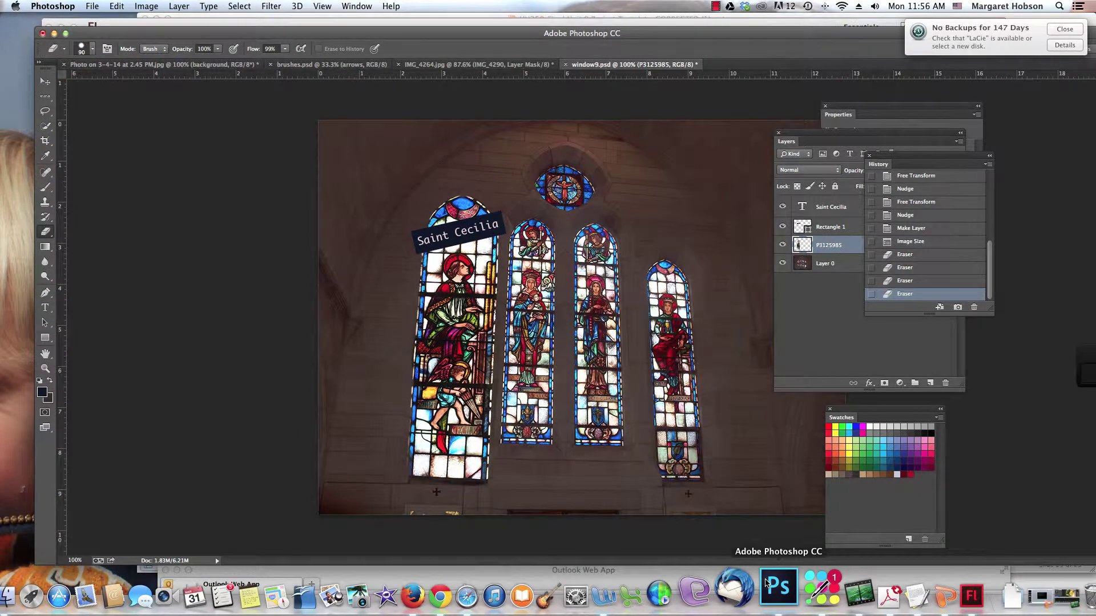
click(783, 227)
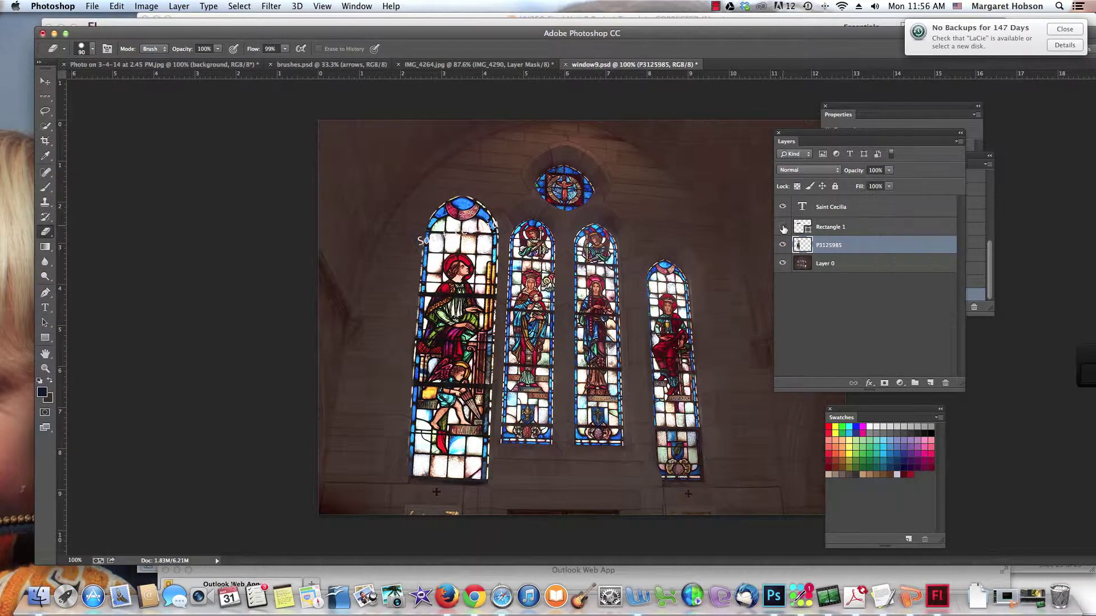
click(782, 208)
- Save window9.psd over the existing file with Maximize Compatibility on
click(90, 6)
click(110, 136)
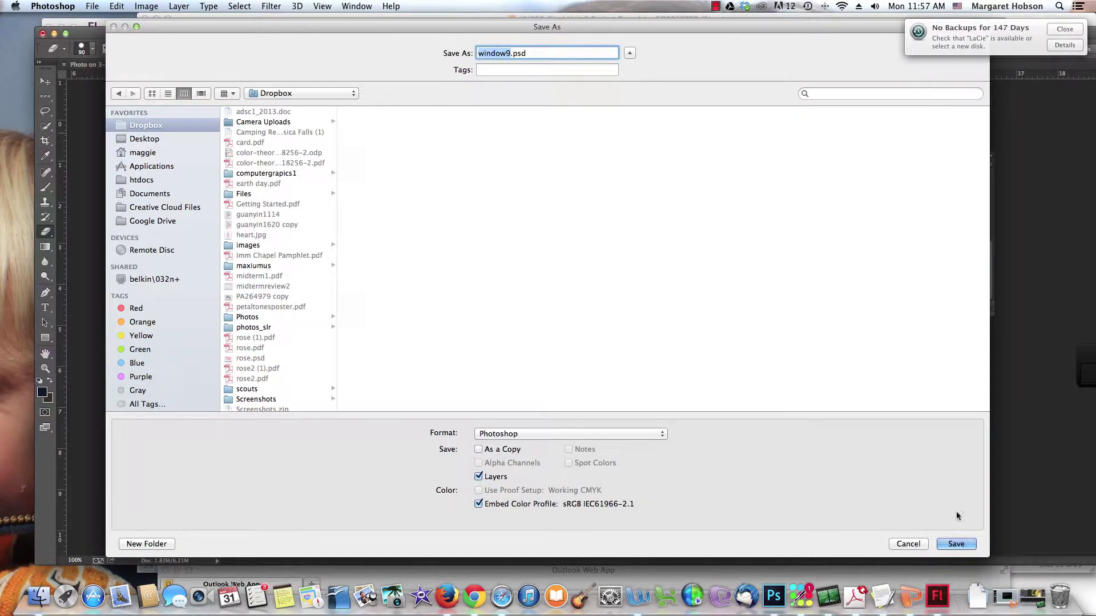
click(959, 545)
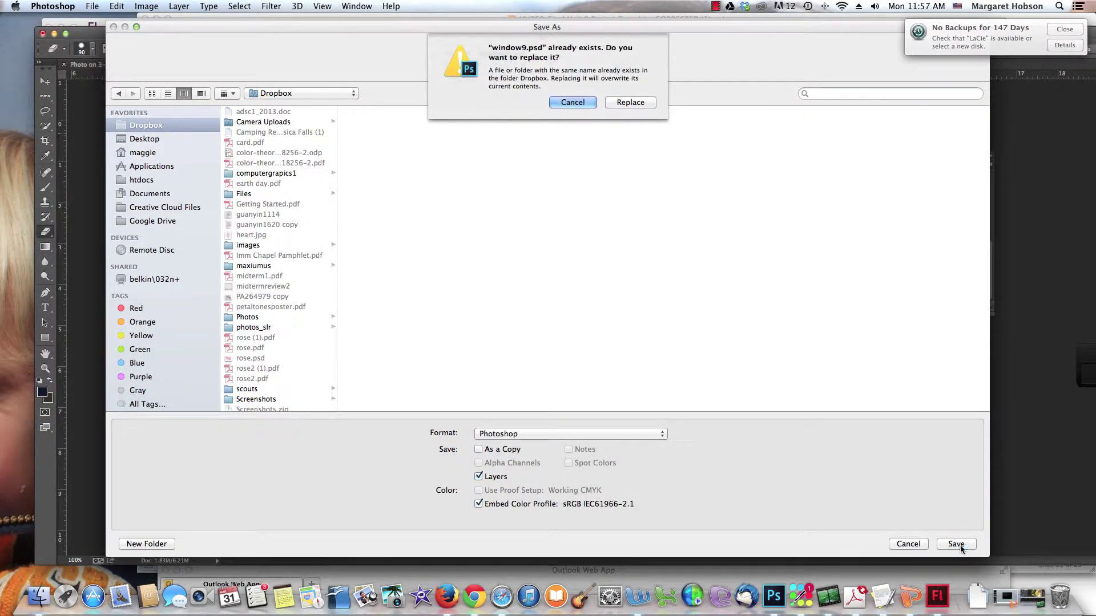
click(622, 102)
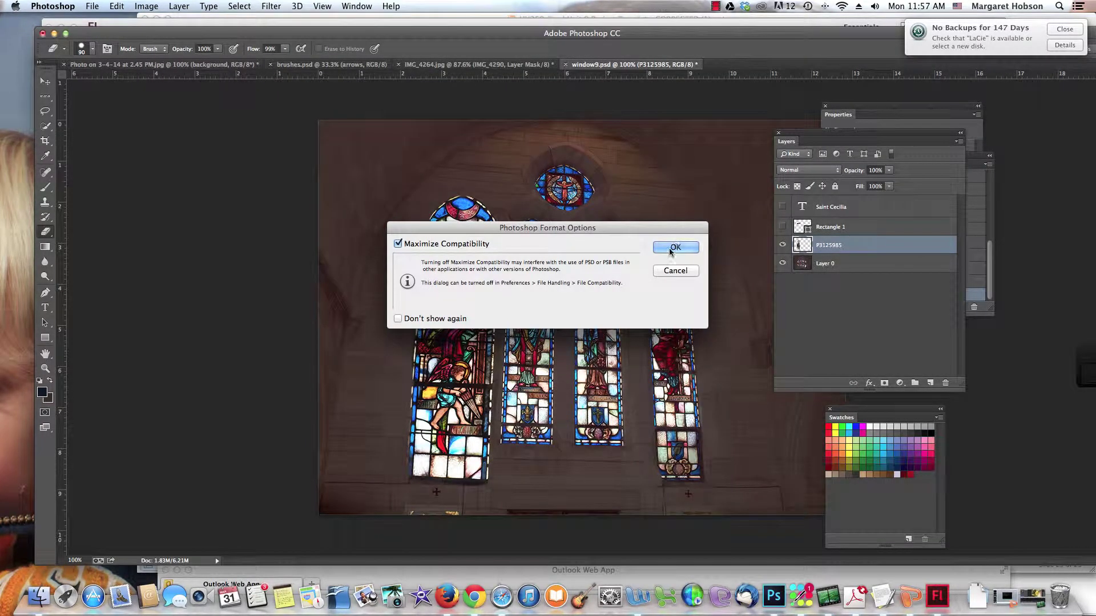
click(671, 252)
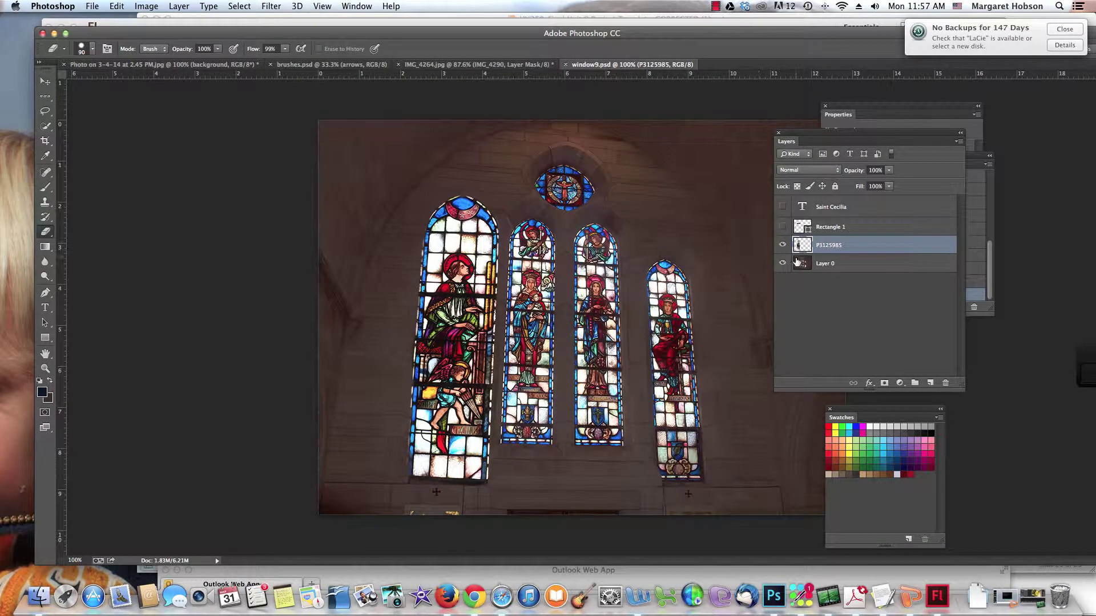
- Back in Flash, create two new ActionScript 3.0 documents, Untitled-2 and Untitled-3
click(936, 595)
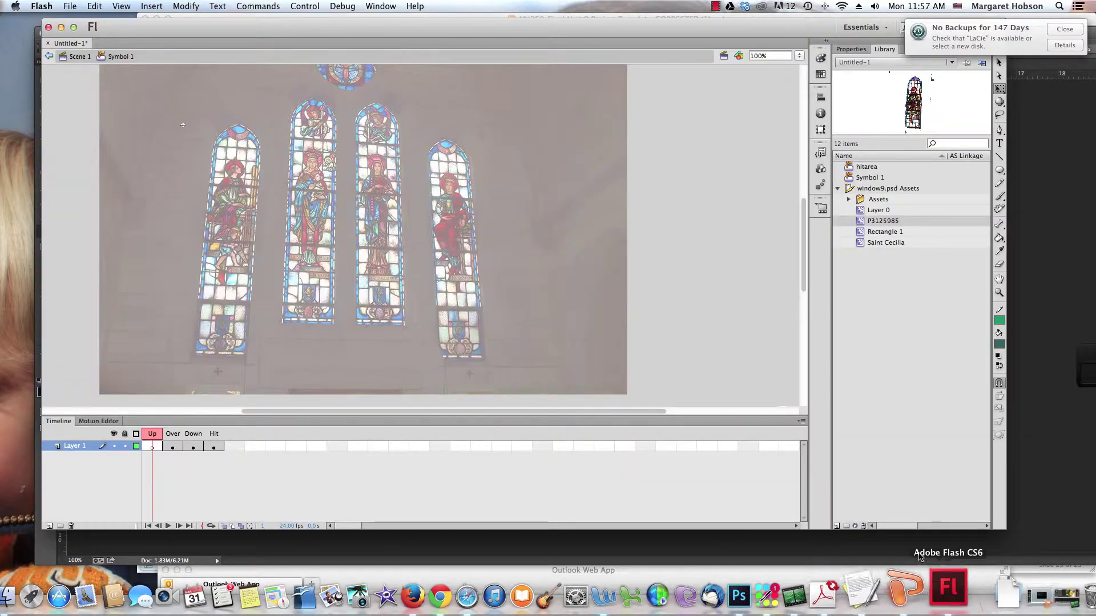
drag(123, 30, 92, 38)
click(69, 6)
click(76, 20)
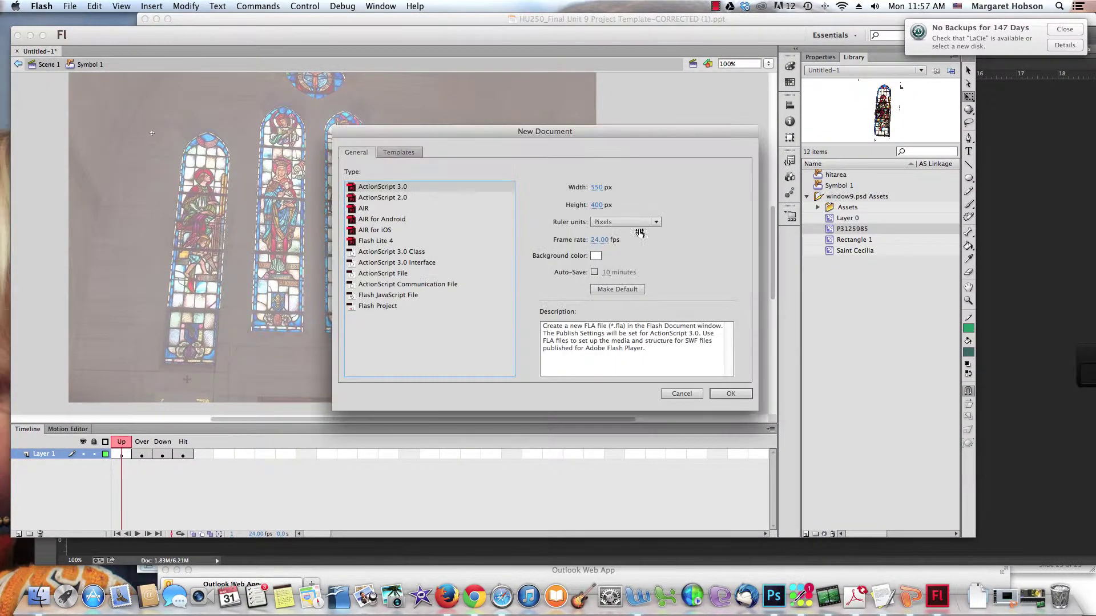
click(731, 394)
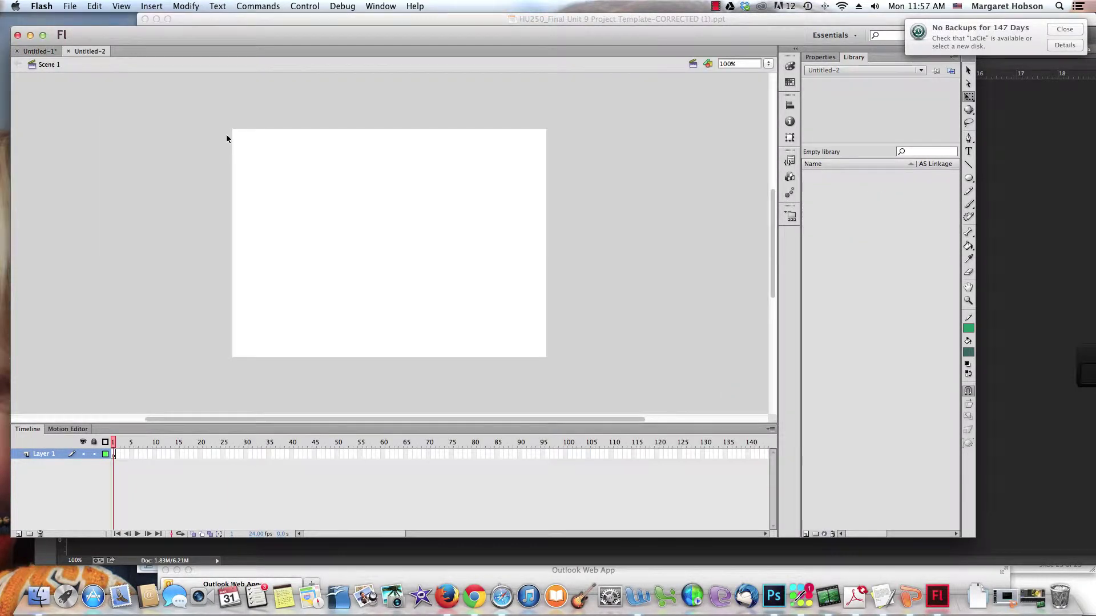
click(64, 8)
click(76, 20)
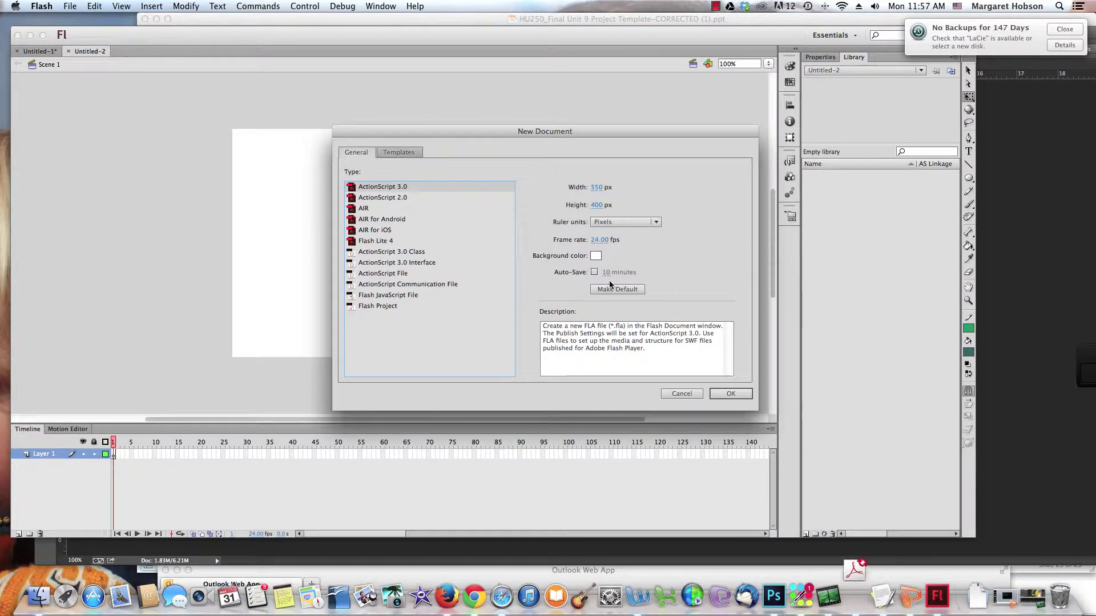
click(732, 394)
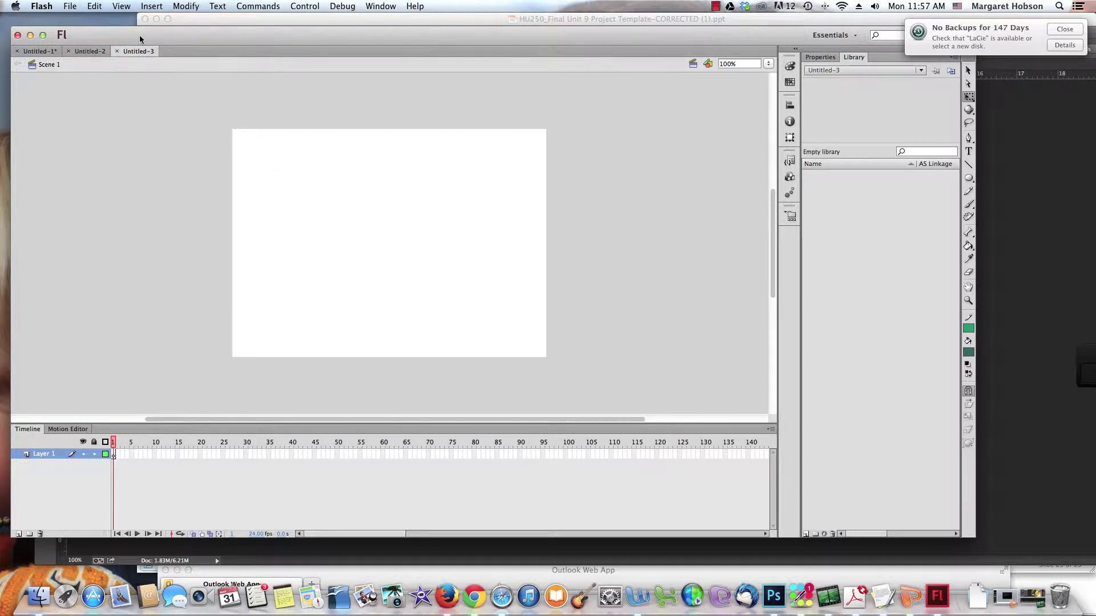
- Dismiss the backup reminder and choose window9.psd for Import to Stage
drag(140, 39, 127, 25)
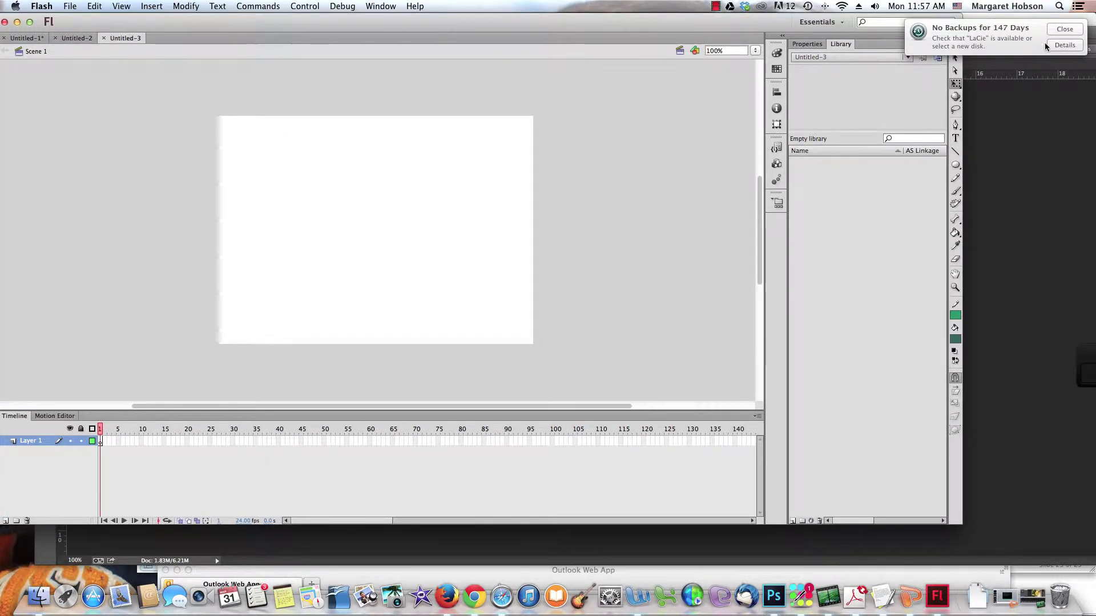
click(1064, 29)
click(69, 6)
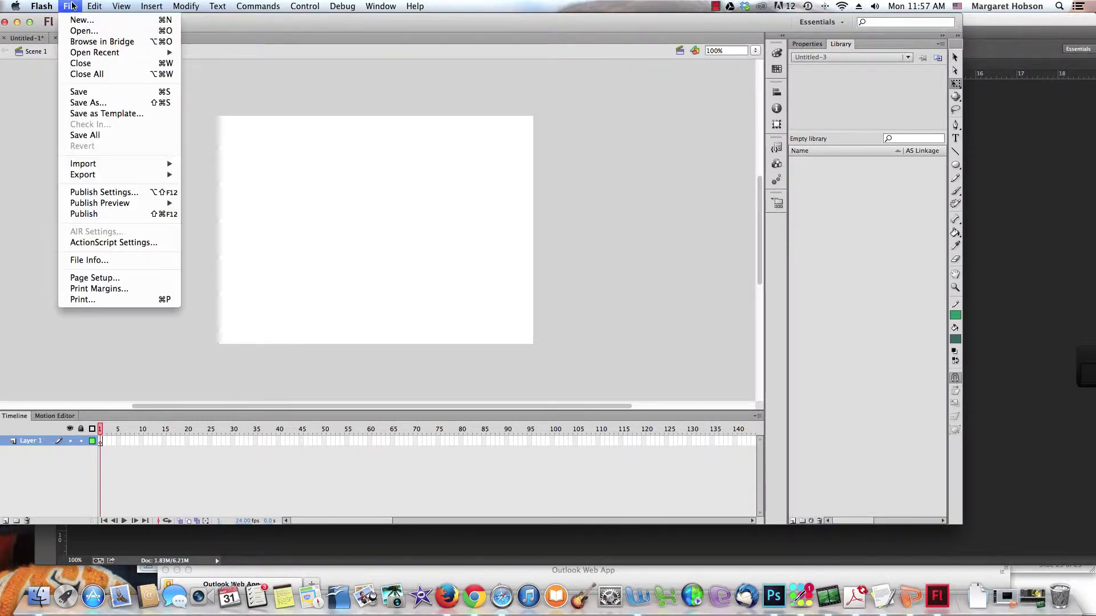
mouse_move(143, 164)
click(203, 165)
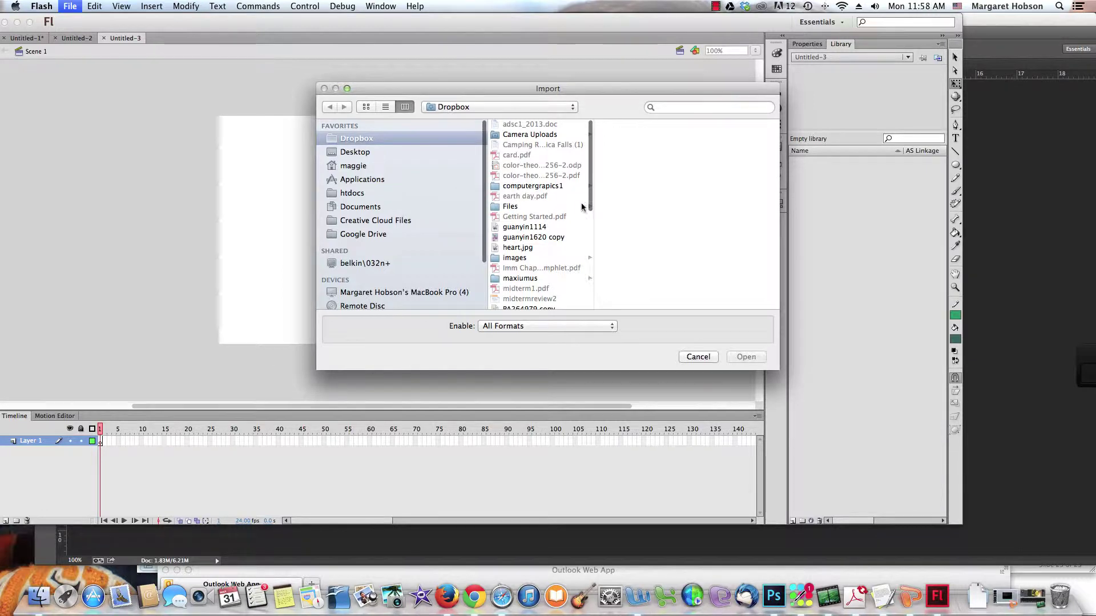
drag(592, 191, 595, 310)
click(520, 305)
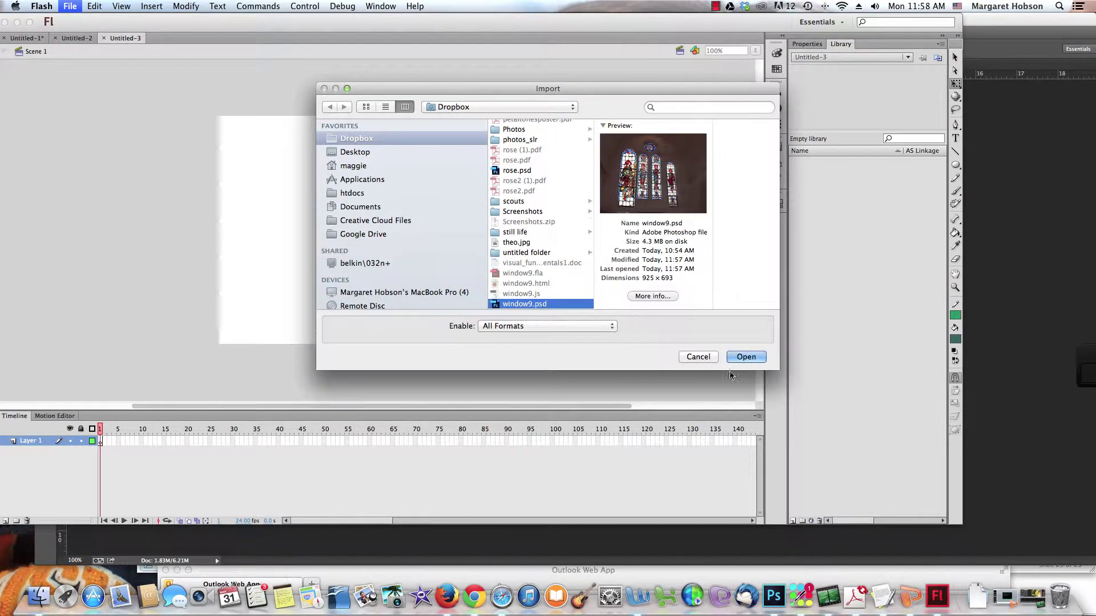
click(746, 357)
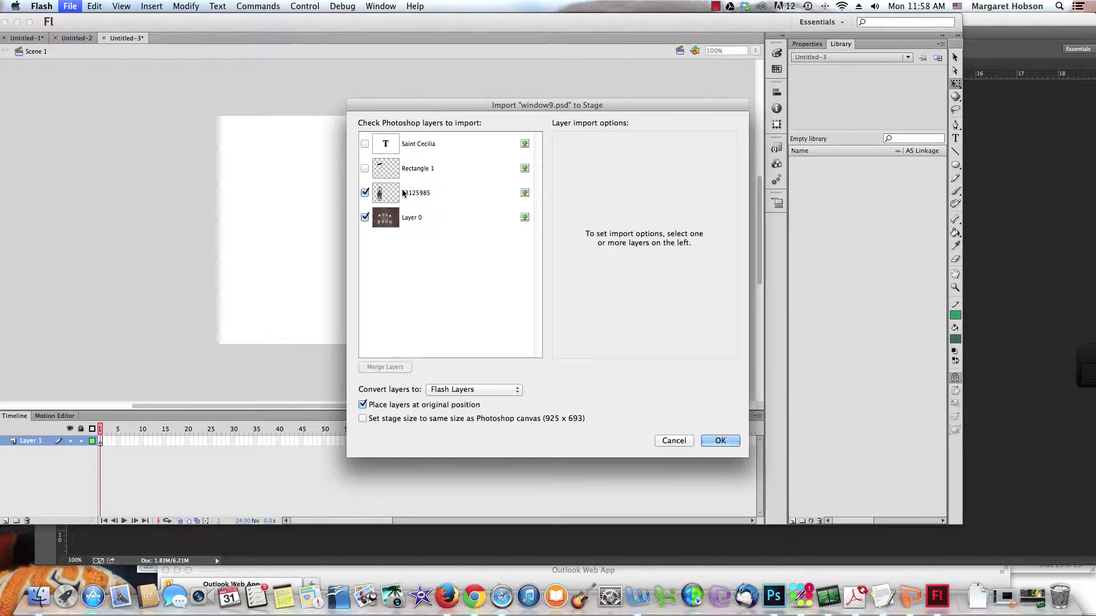
- Import all four window9.psd layers as movie clips onto the stage
click(526, 193)
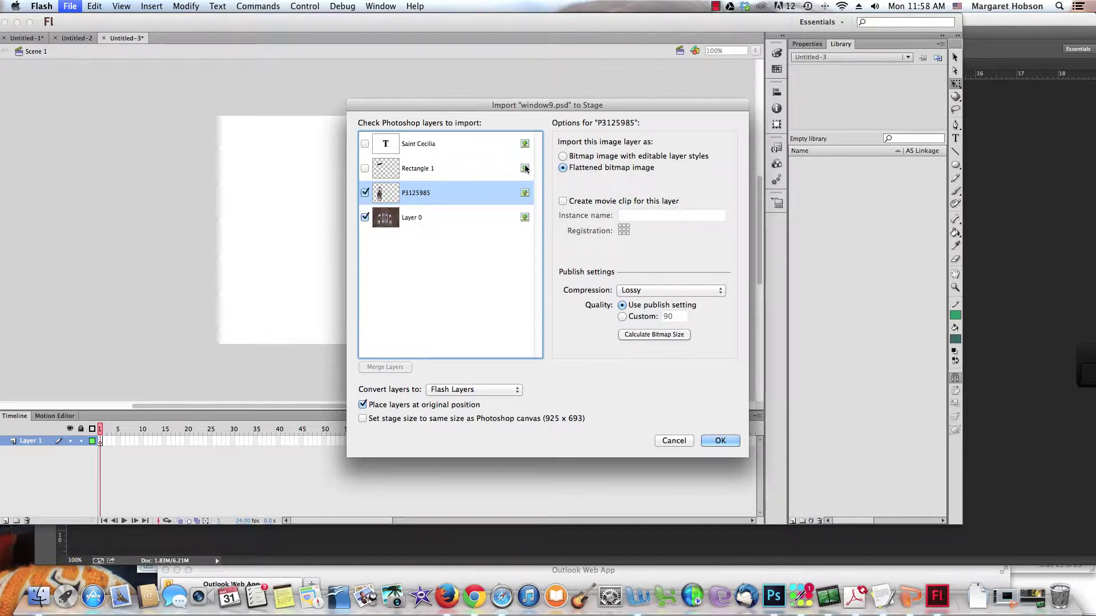
shift+click(525, 168)
shift+click(524, 145)
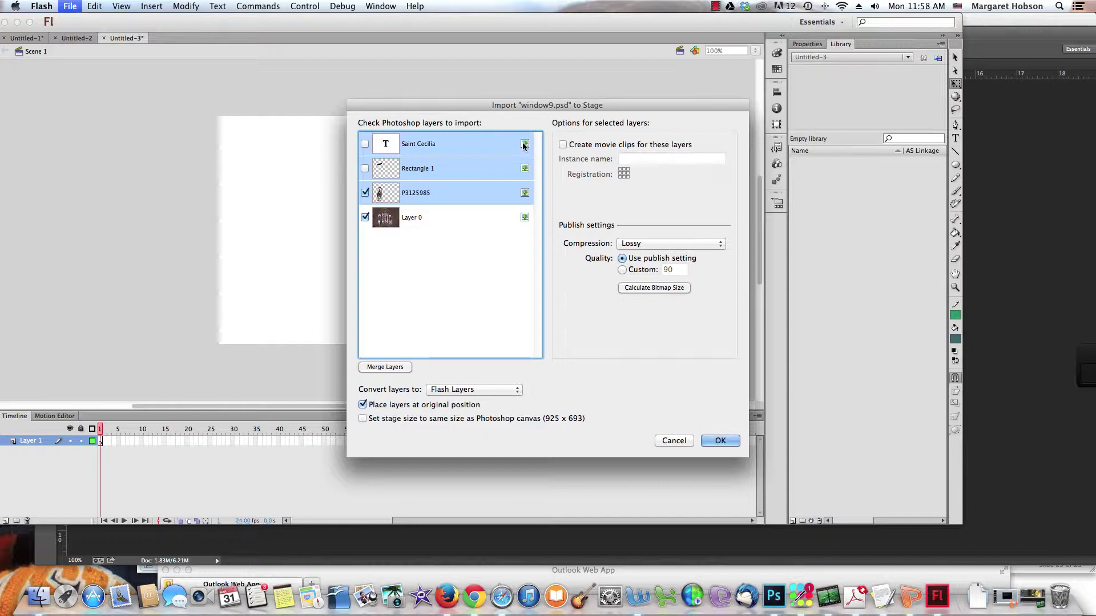
shift+click(524, 217)
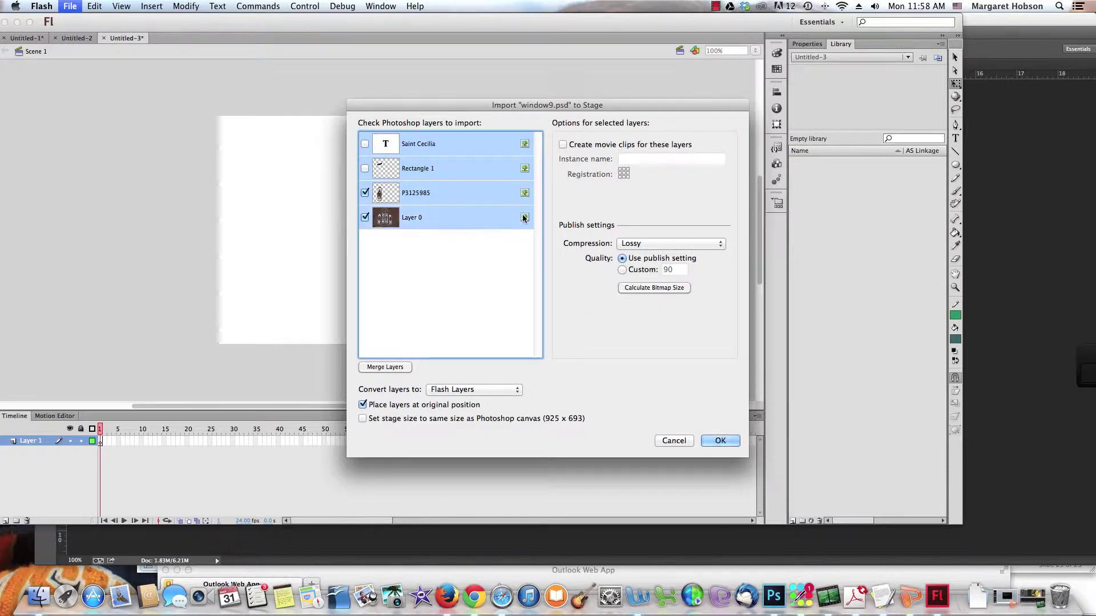
click(563, 145)
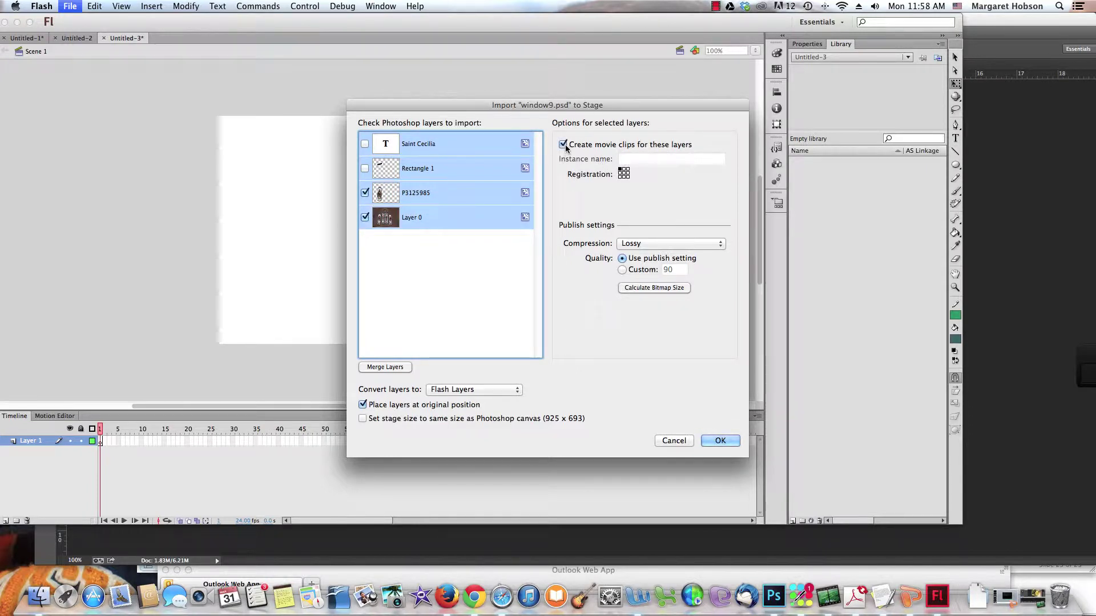
click(718, 443)
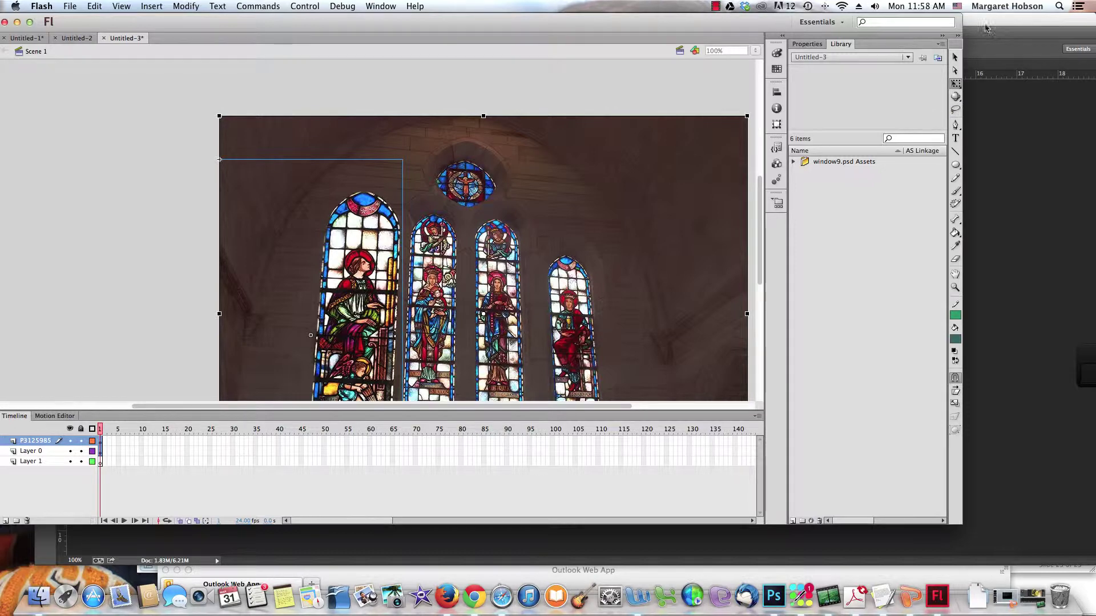
- Reset the Essentials workspace layout
drag(699, 21, 747, 28)
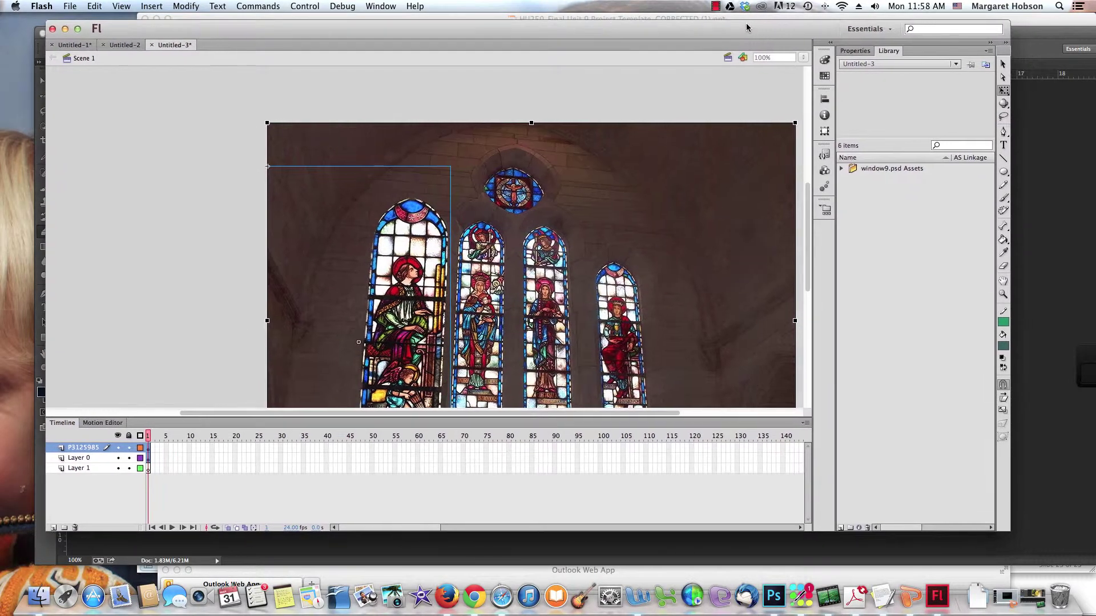
click(888, 30)
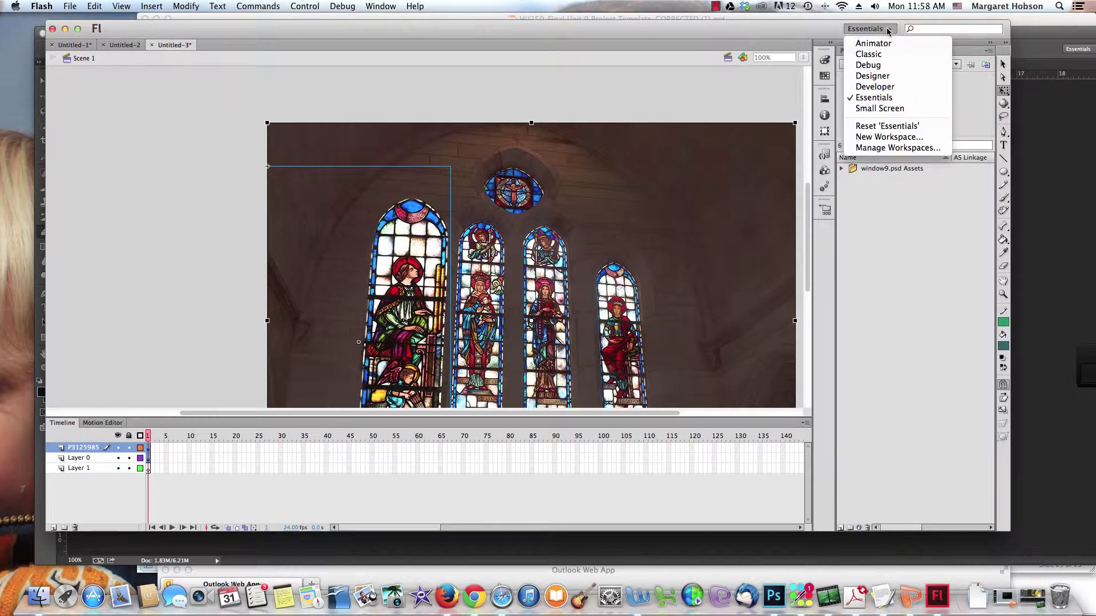
click(879, 126)
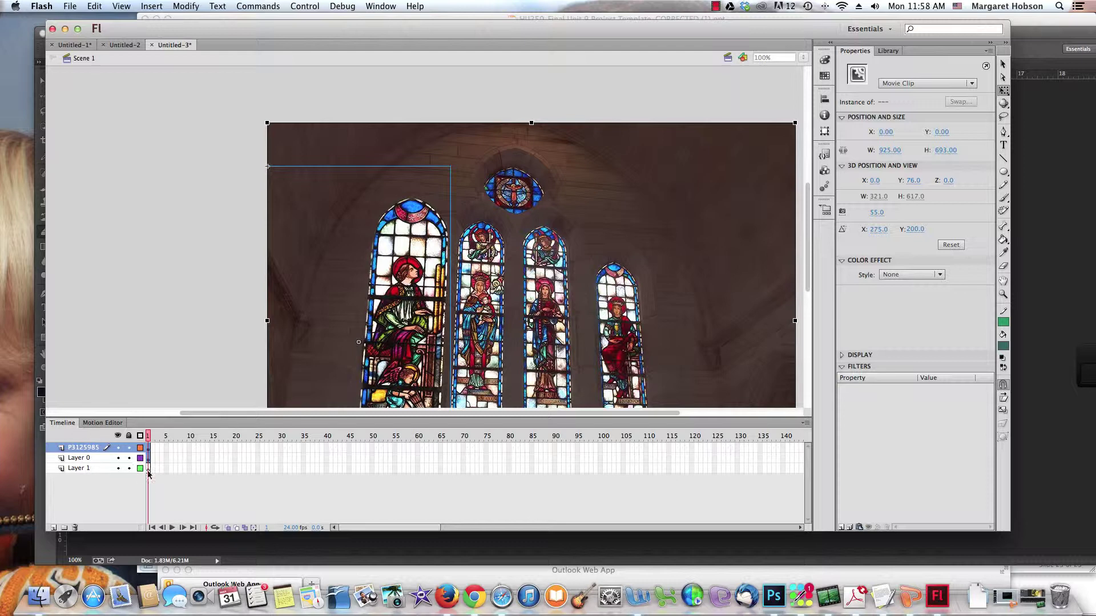
- Compare the stage with P3125985 hidden and shown, then delete the P3125985 layer
click(100, 449)
click(118, 448)
click(114, 449)
click(114, 450)
click(115, 449)
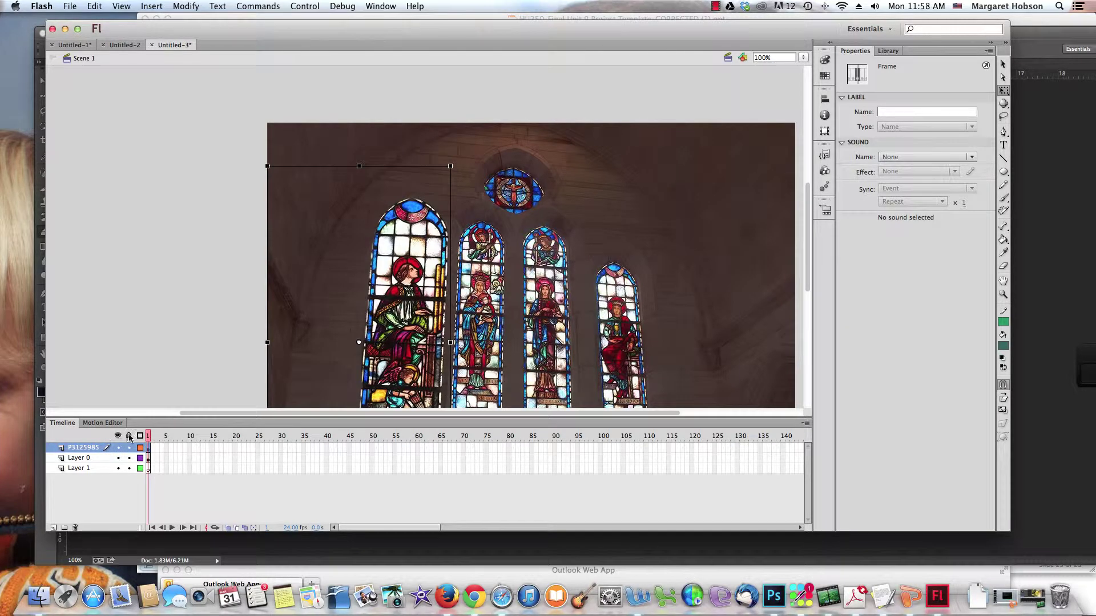
click(75, 528)
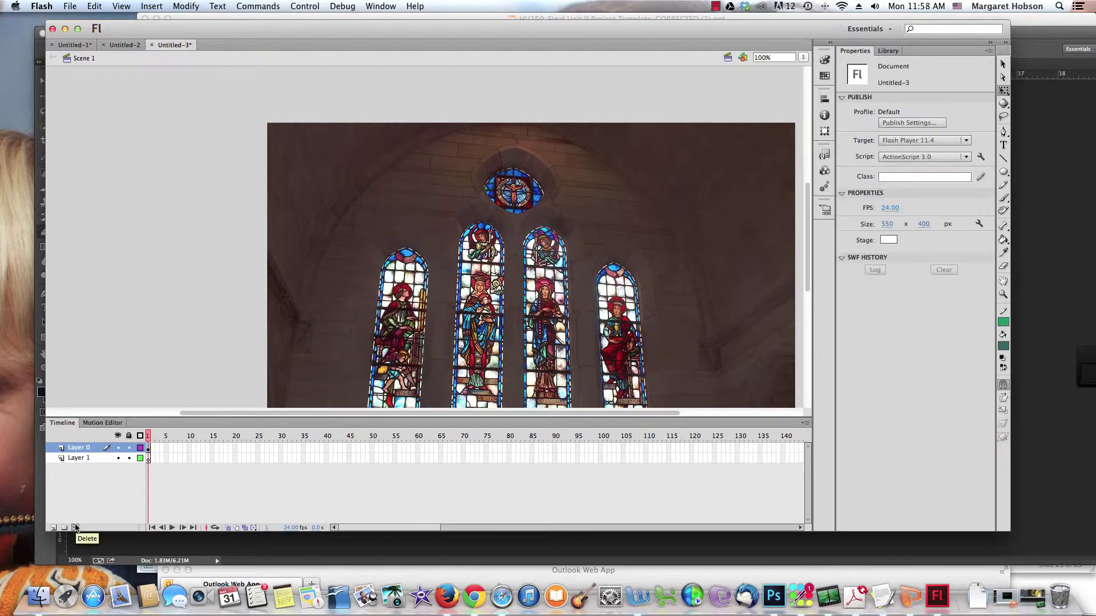
- Rename Layer 0 to 'window'
double_click(91, 448)
text(window)
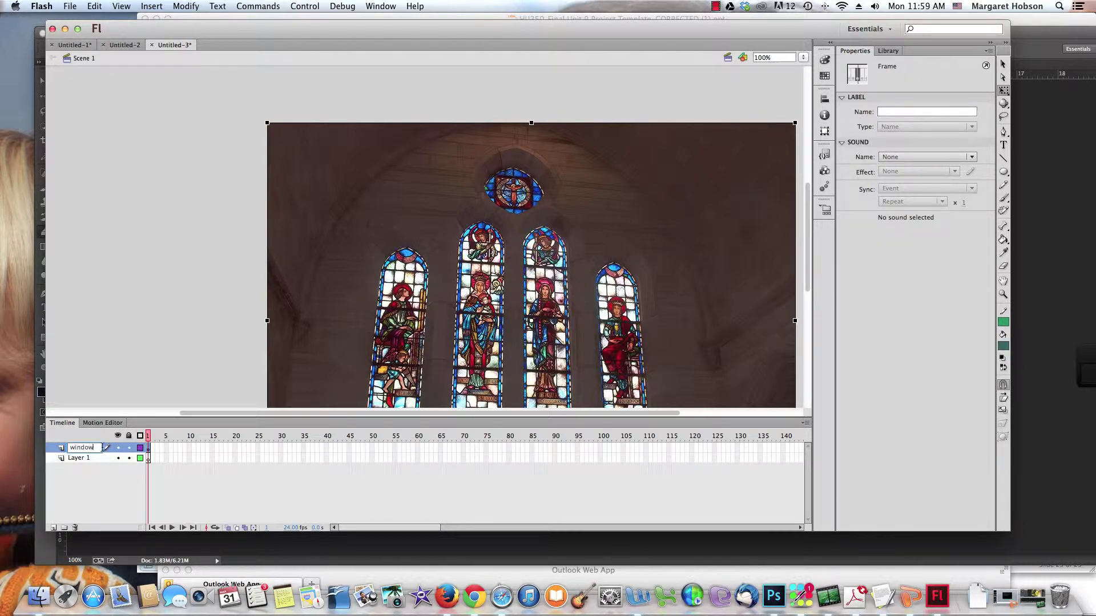
click(111, 448)
- Float the timeline as its own panel and zoom in on the stained-glass windows
drag(62, 424, 100, 440)
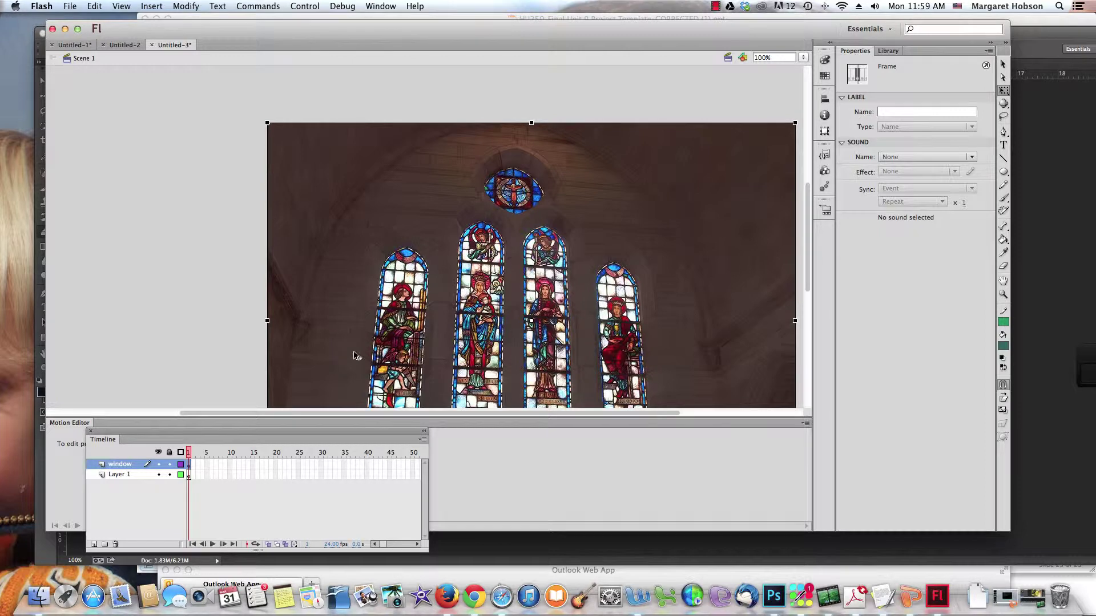
key(super+minus)
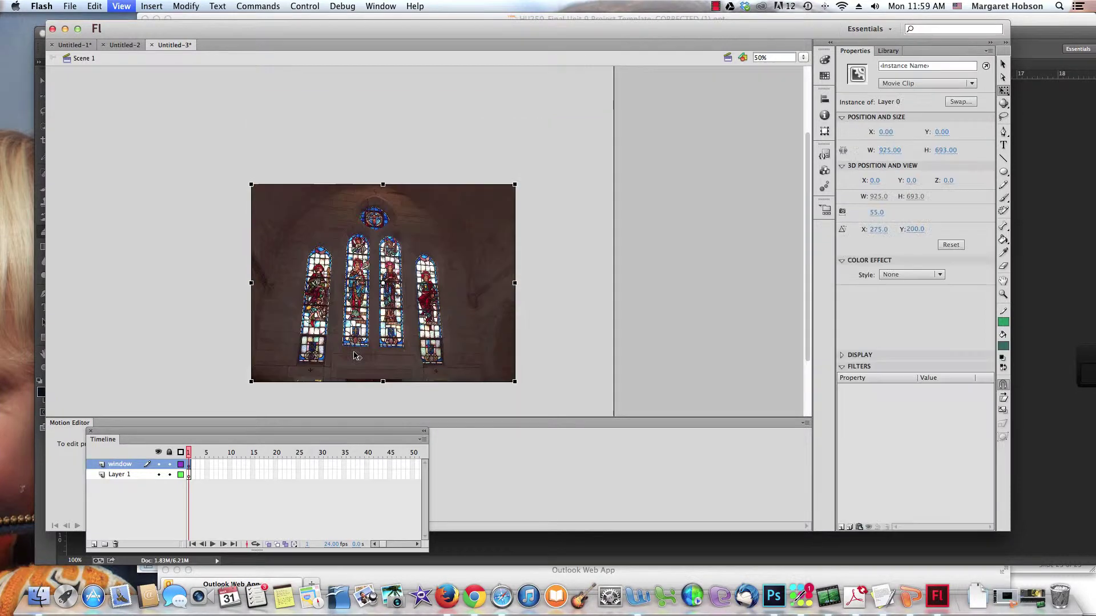
click(1003, 294)
drag(249, 203, 355, 395)
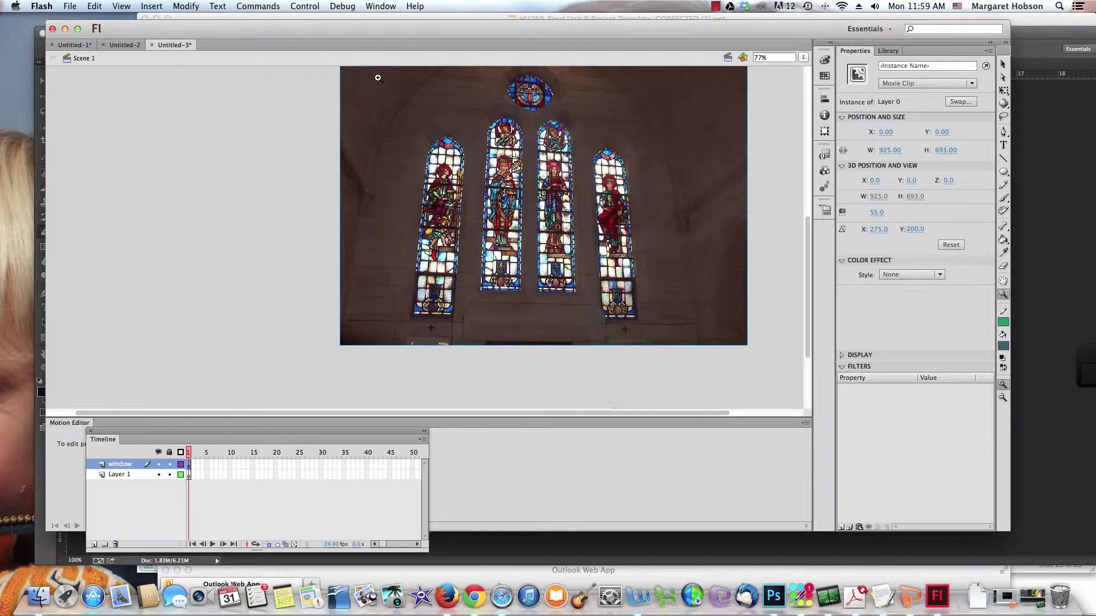
drag(383, 92, 430, 194)
key(h)
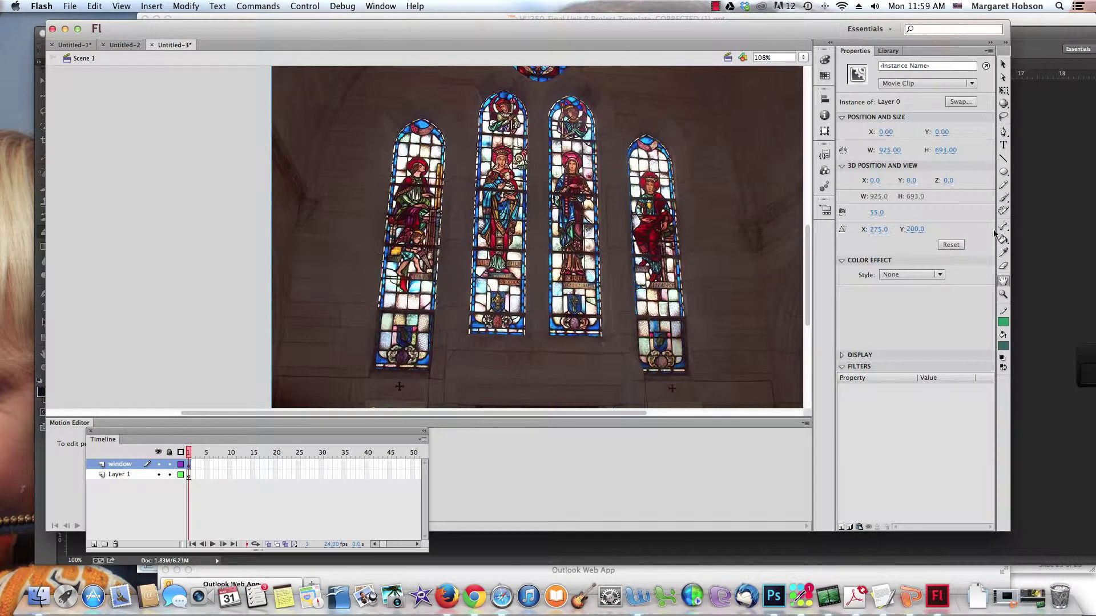
- Draw an oval over the leftmost stained-glass window with the Oval Tool
click(1004, 172)
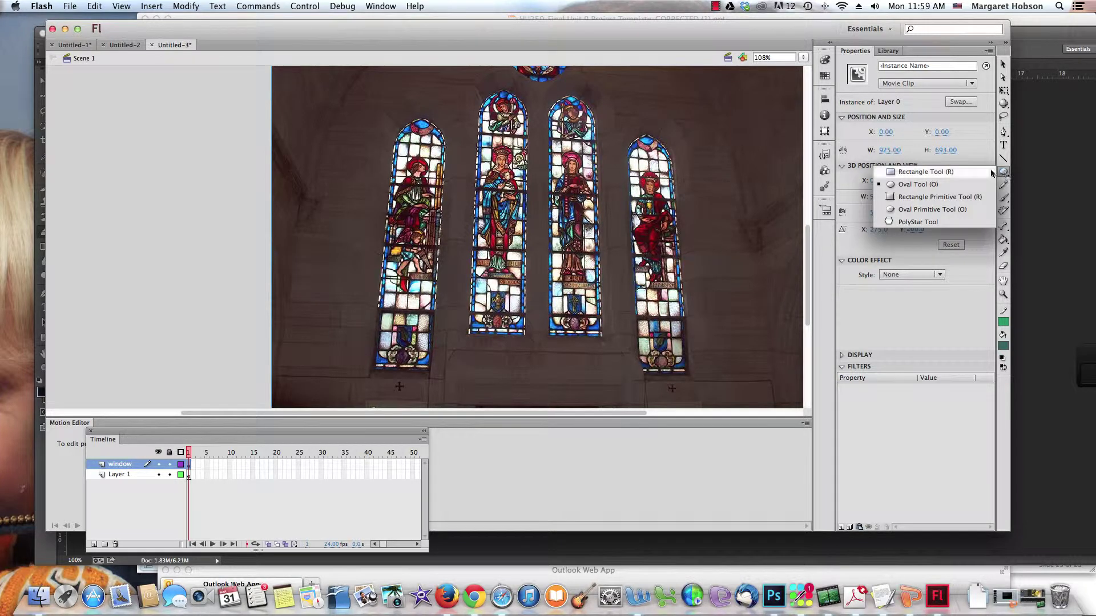
click(916, 185)
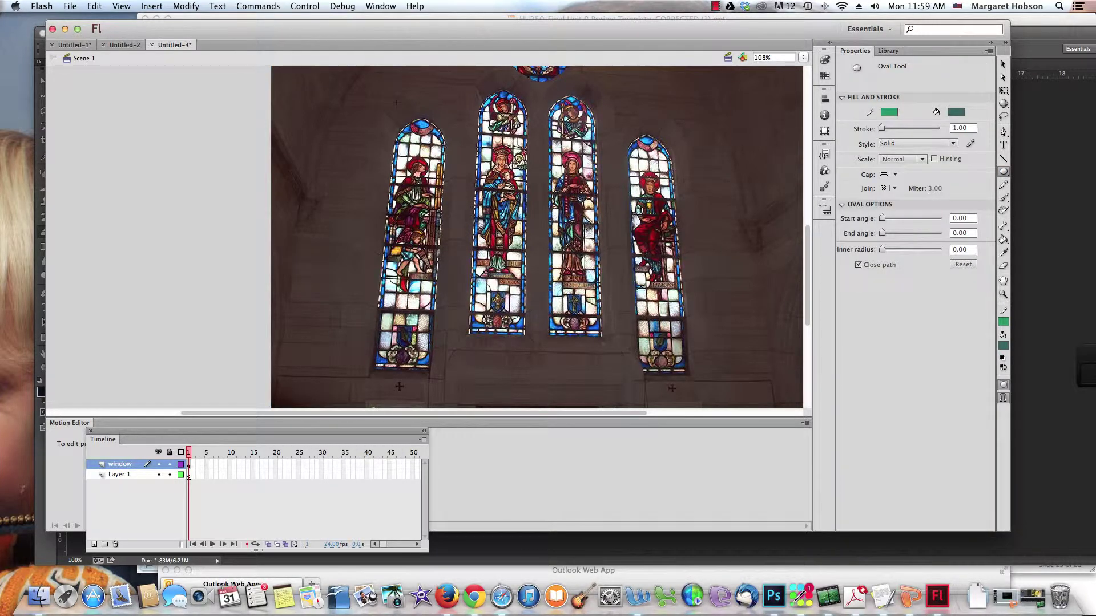
mouse_move(388, 110)
mouse_down()
mouse_move(464, 378)
mouse_move(455, 390)
mouse_up()
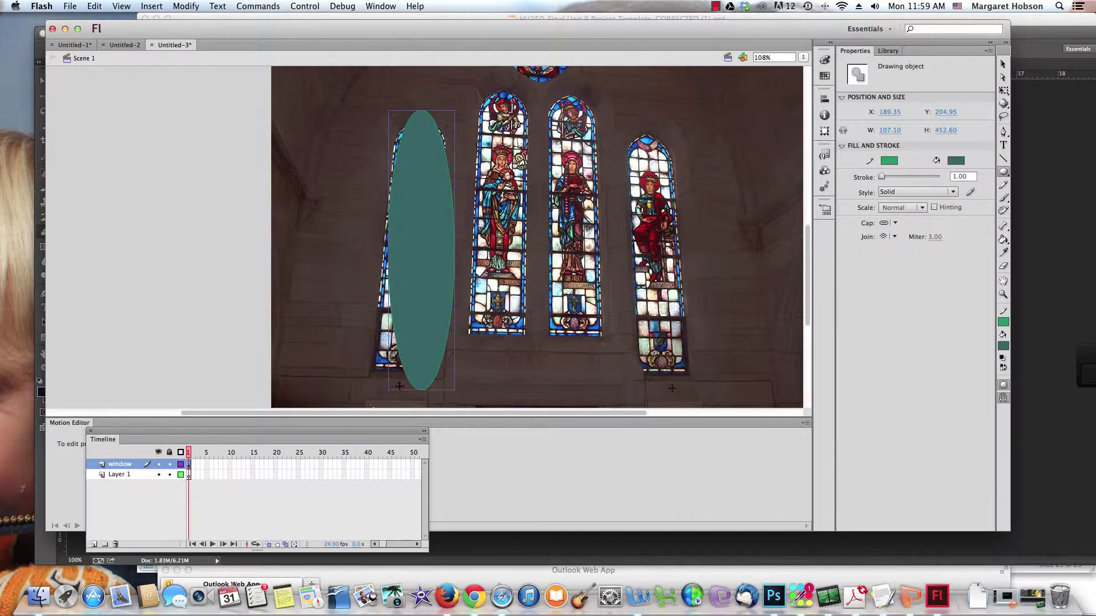
- Move, tilt and widen the oval so it covers the left window
key(v)
drag(441, 290, 429, 281)
click(1003, 91)
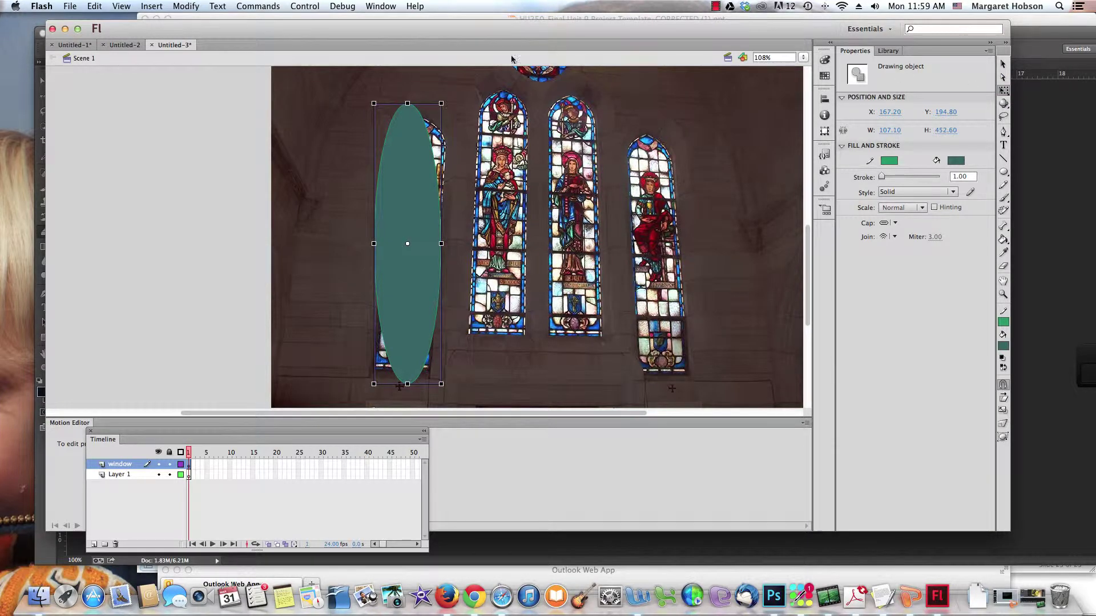
drag(441, 95, 424, 116)
mouse_move(438, 253)
mouse_down()
mouse_move(450, 256)
mouse_move(423, 255)
mouse_up()
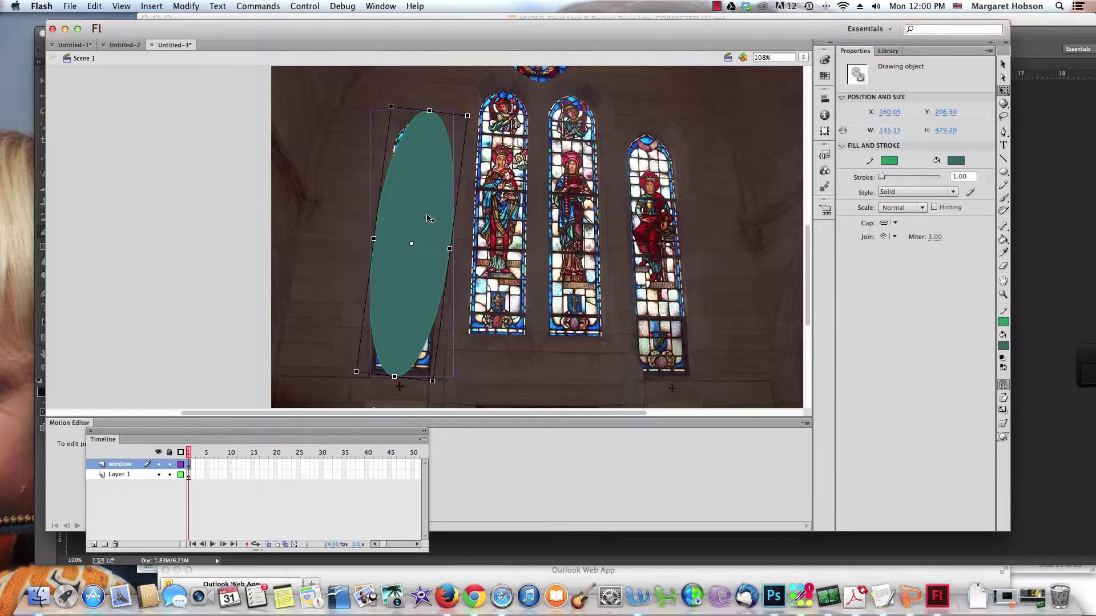
drag(419, 196, 415, 196)
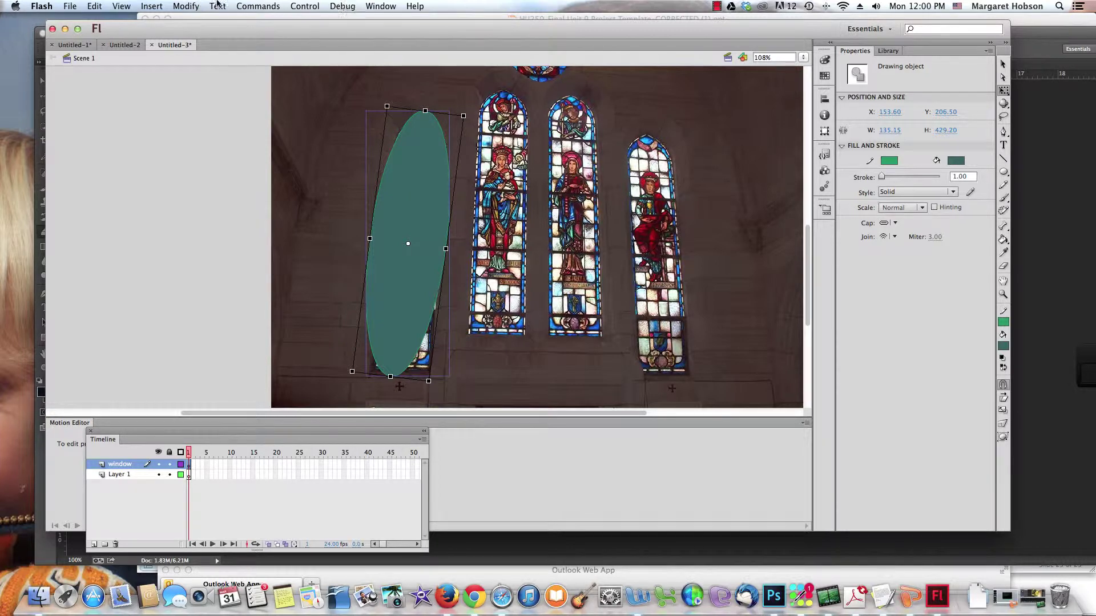
- Convert the oval to a Button symbol named cecilia and open it for editing
click(184, 7)
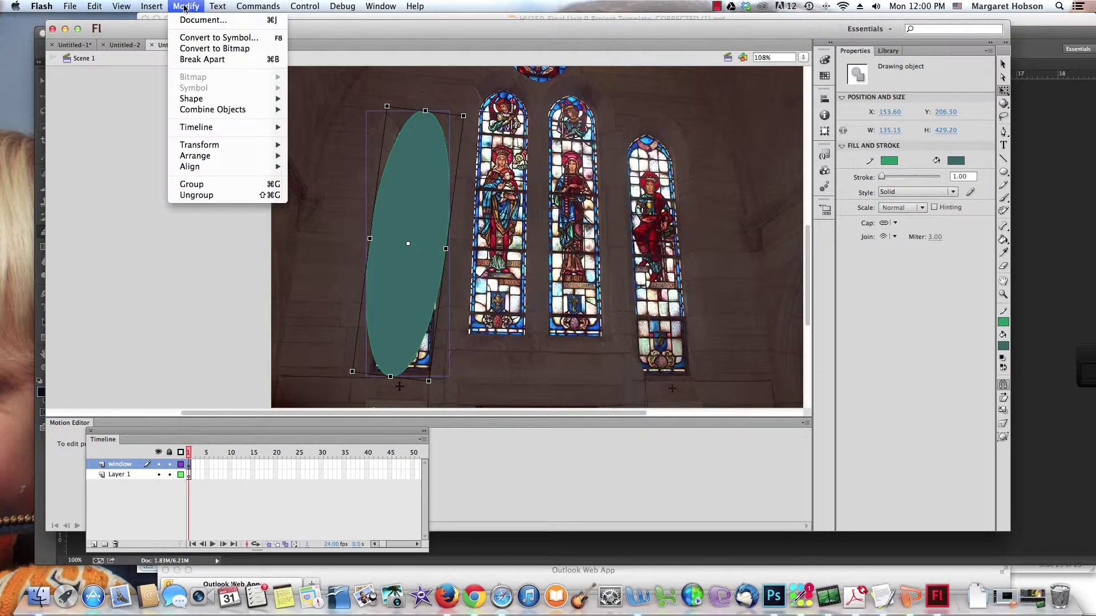
click(195, 40)
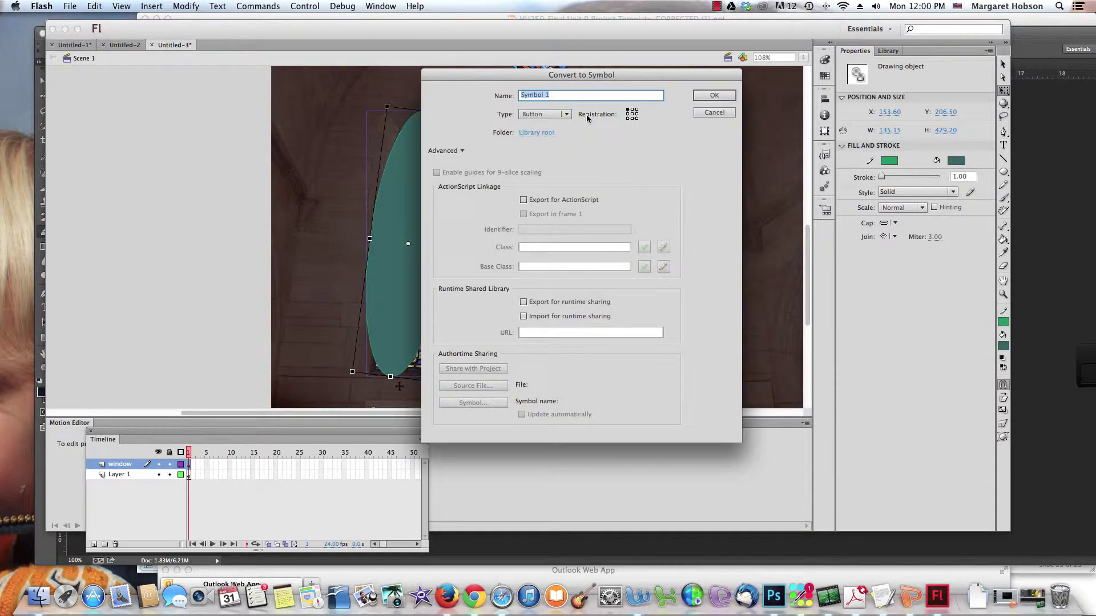
triple_click(556, 96)
text(ced)
click(708, 97)
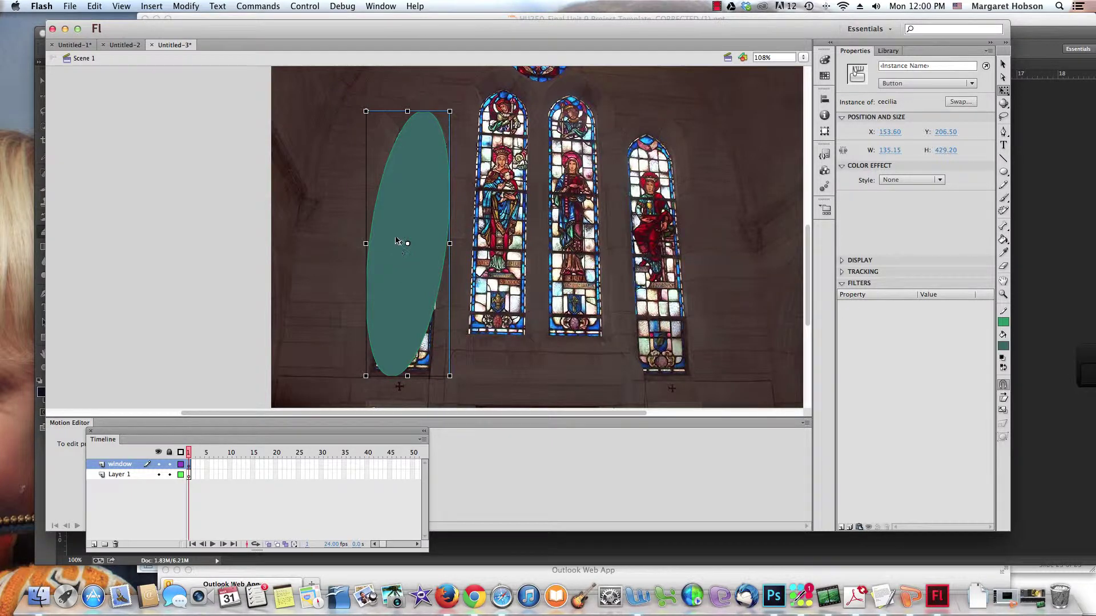
double_click(423, 189)
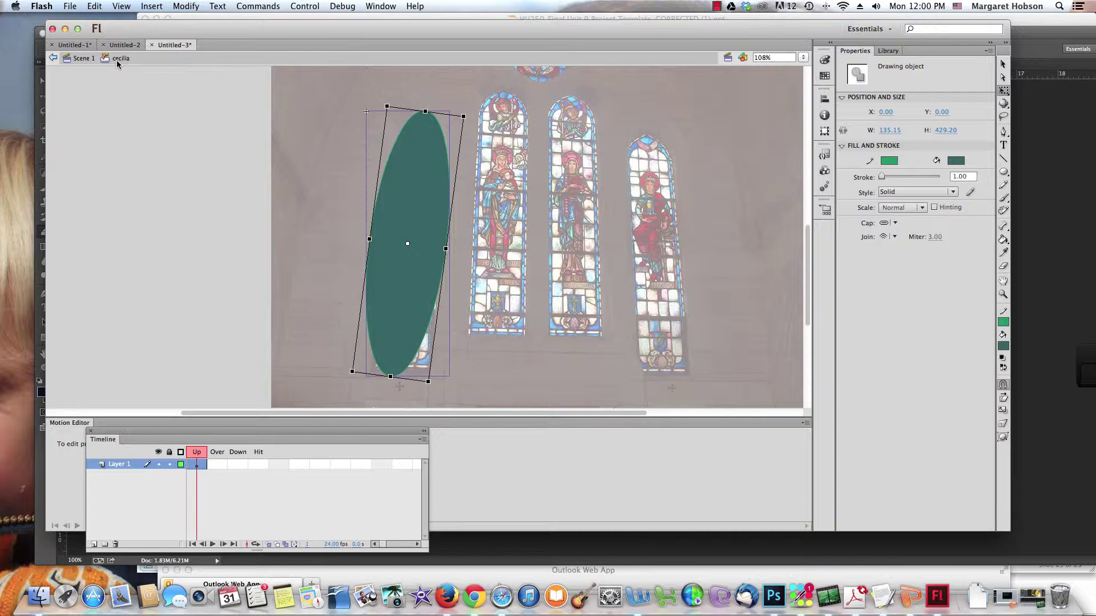
- Move the oval's keyframe from Up to the Hit frame, then select the Over frame
click(258, 466)
click(195, 466)
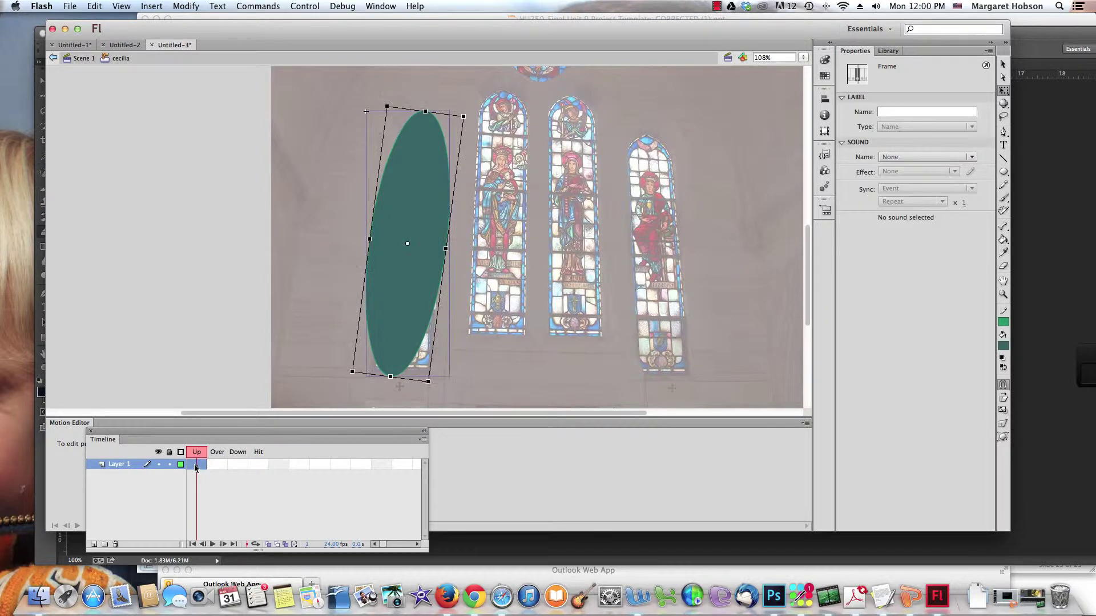
drag(196, 467, 257, 466)
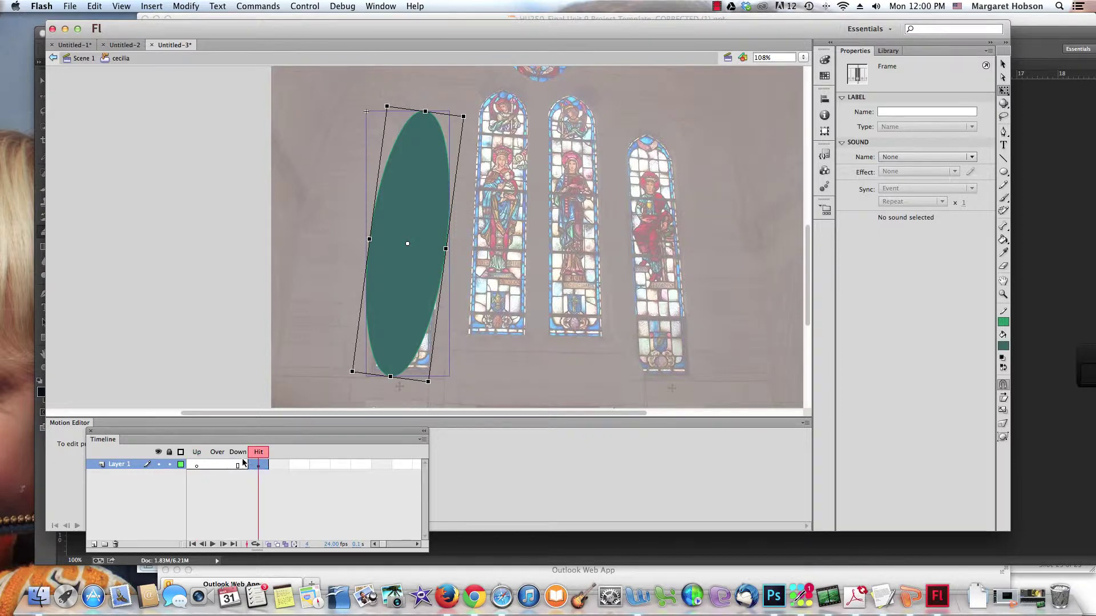
click(212, 467)
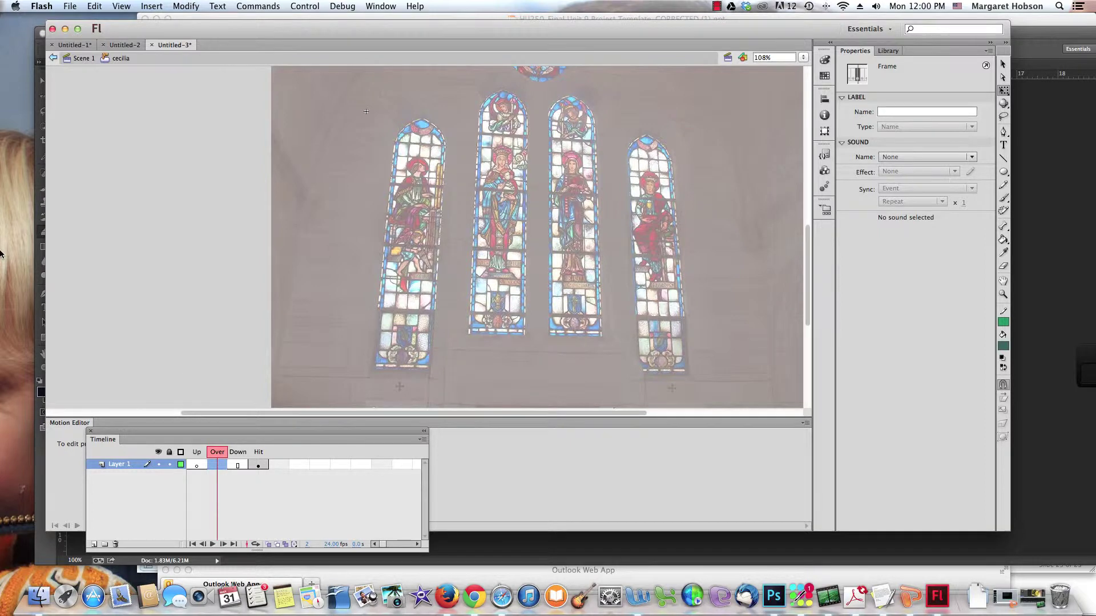
- Place the full-colour P3125985 image from window9.psd Assets over the left window in the Over frame
click(888, 51)
click(841, 183)
click(869, 220)
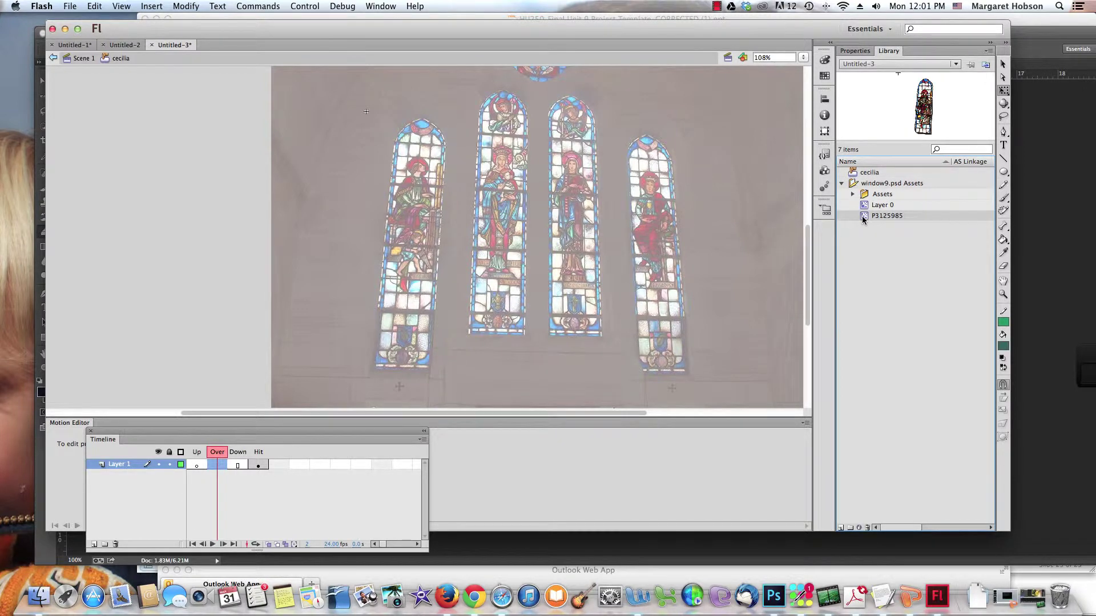
drag(863, 220, 403, 258)
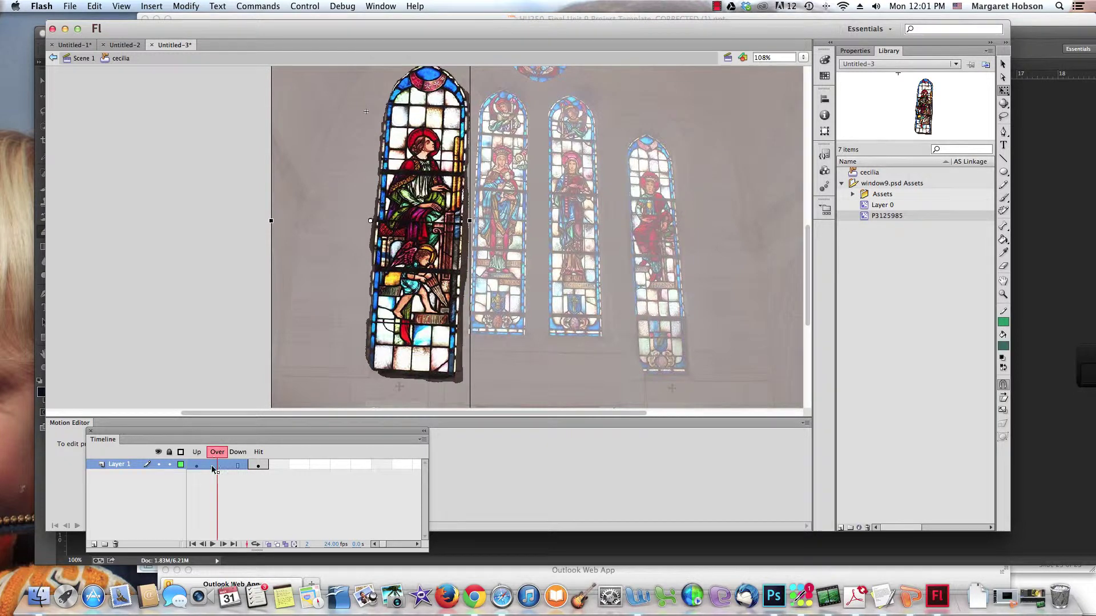
- Extend the Over image into the next frame and make the Down frame a keyframe
click(236, 468)
click(216, 466)
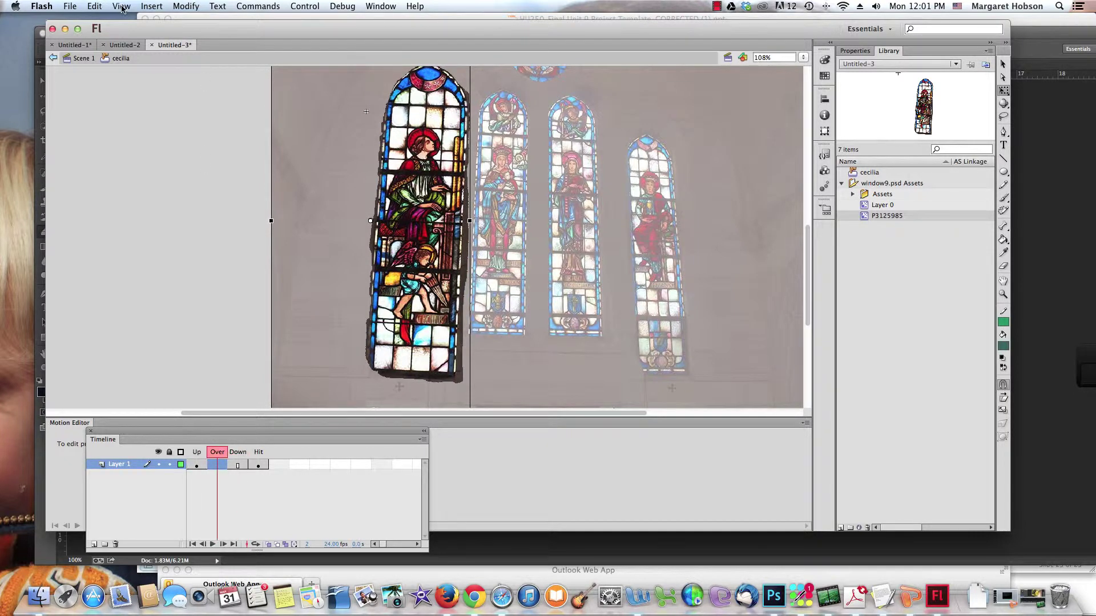
click(162, 8)
mouse_move(158, 78)
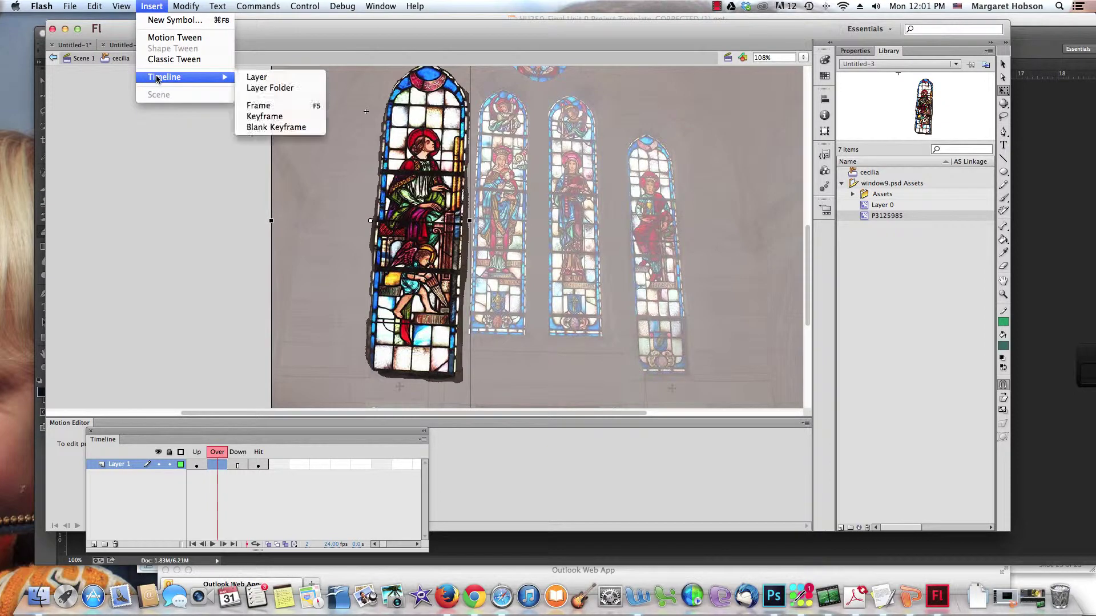
click(274, 107)
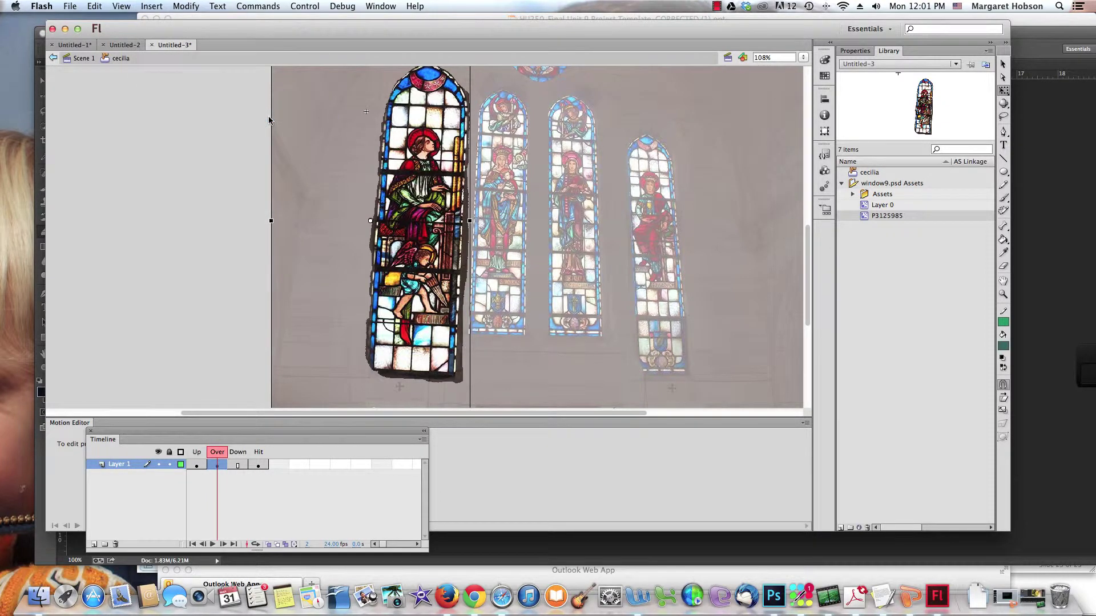
click(237, 466)
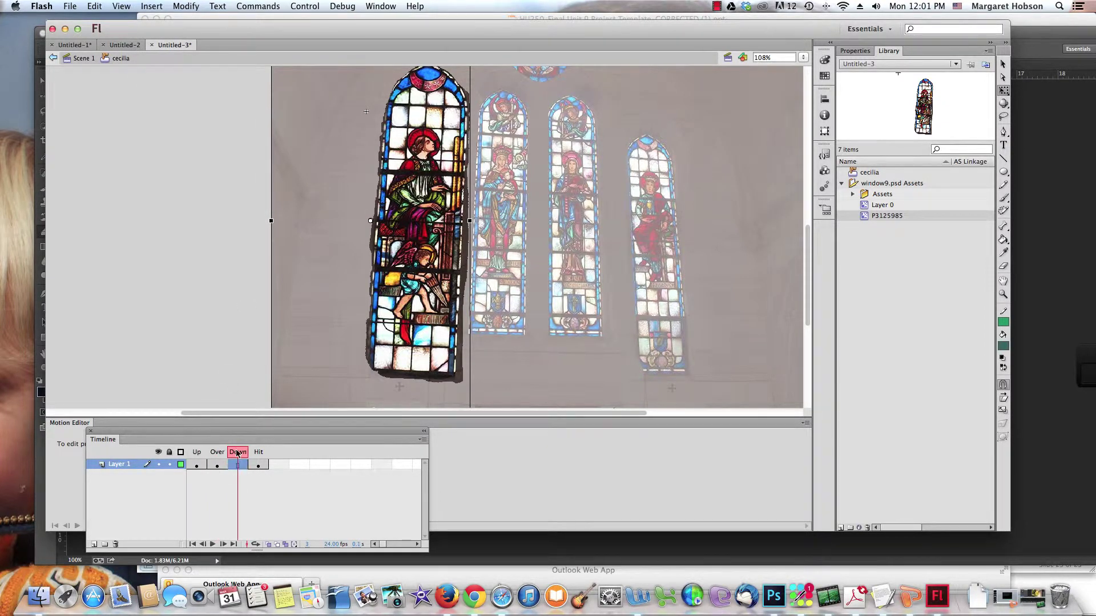
click(154, 7)
mouse_move(159, 77)
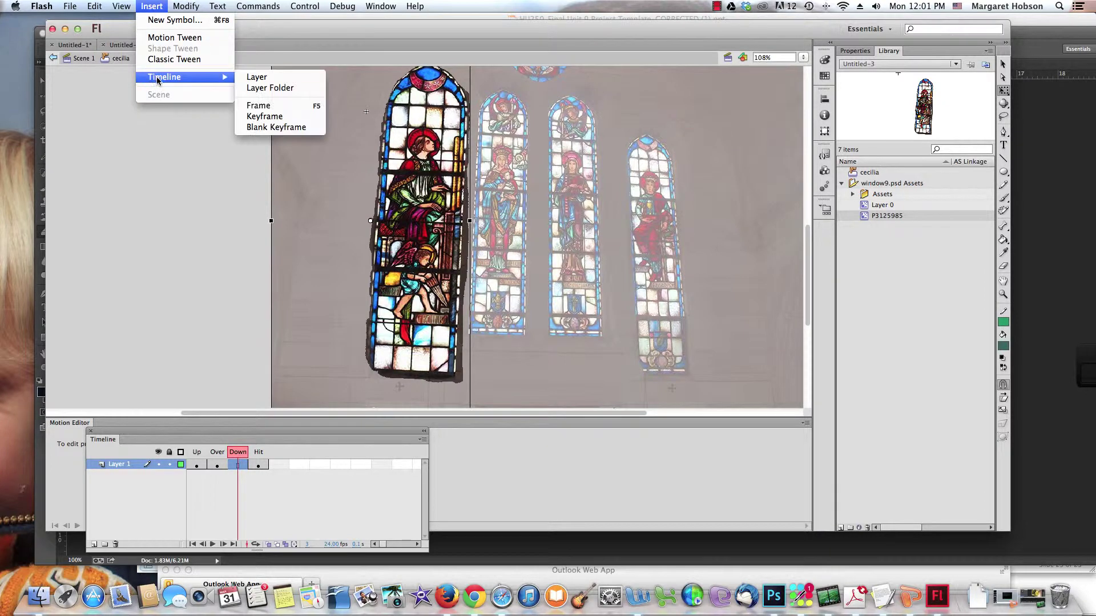
click(255, 116)
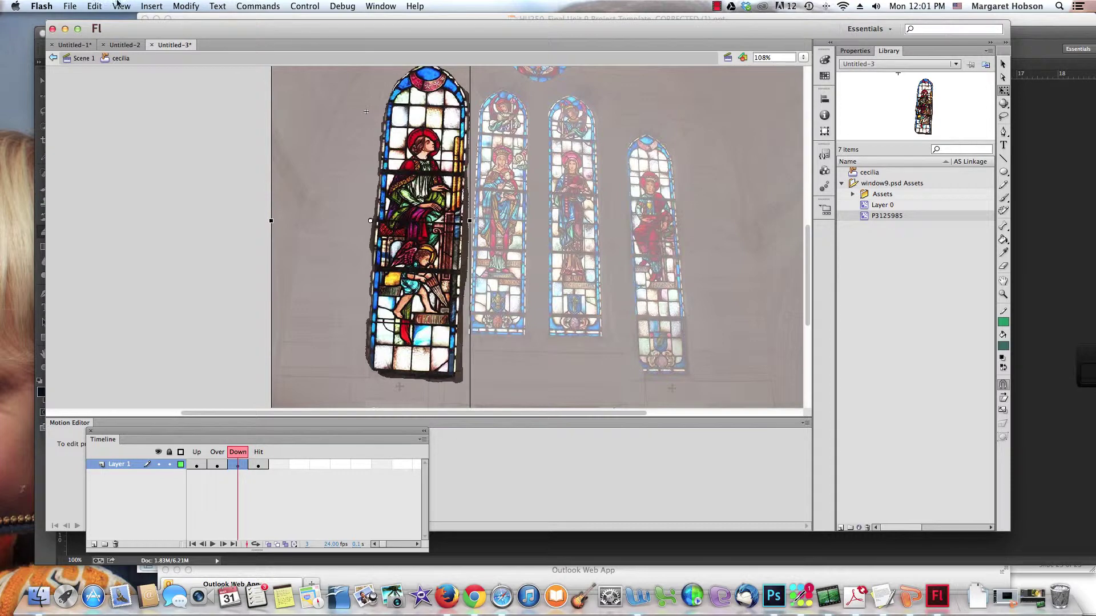
- Test the movie as SWF, enlarge the Untitled-3.swf window, then close it
click(302, 7)
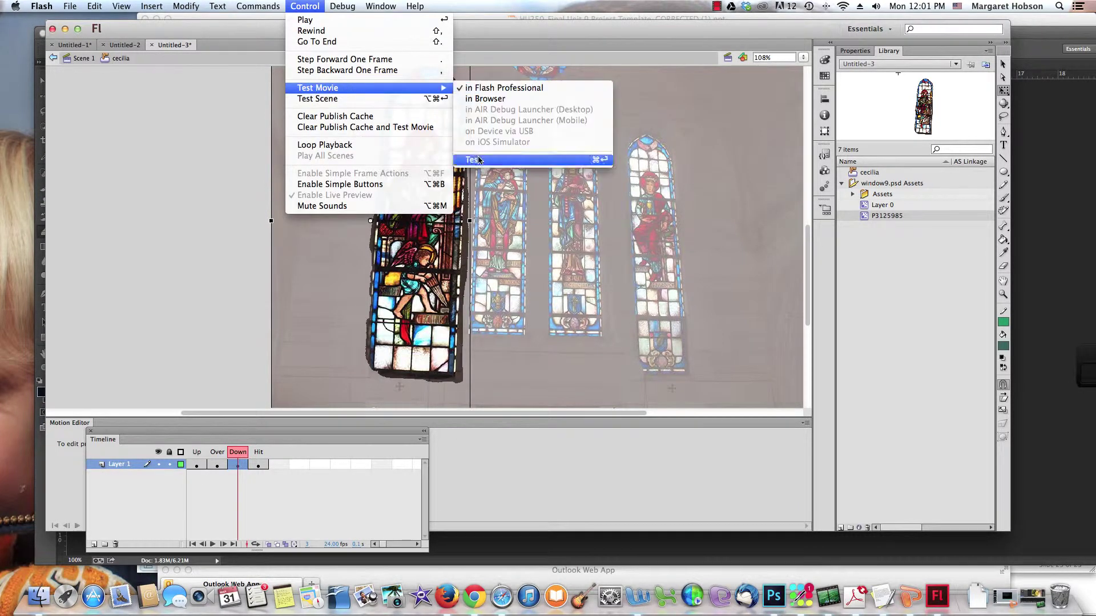
click(478, 160)
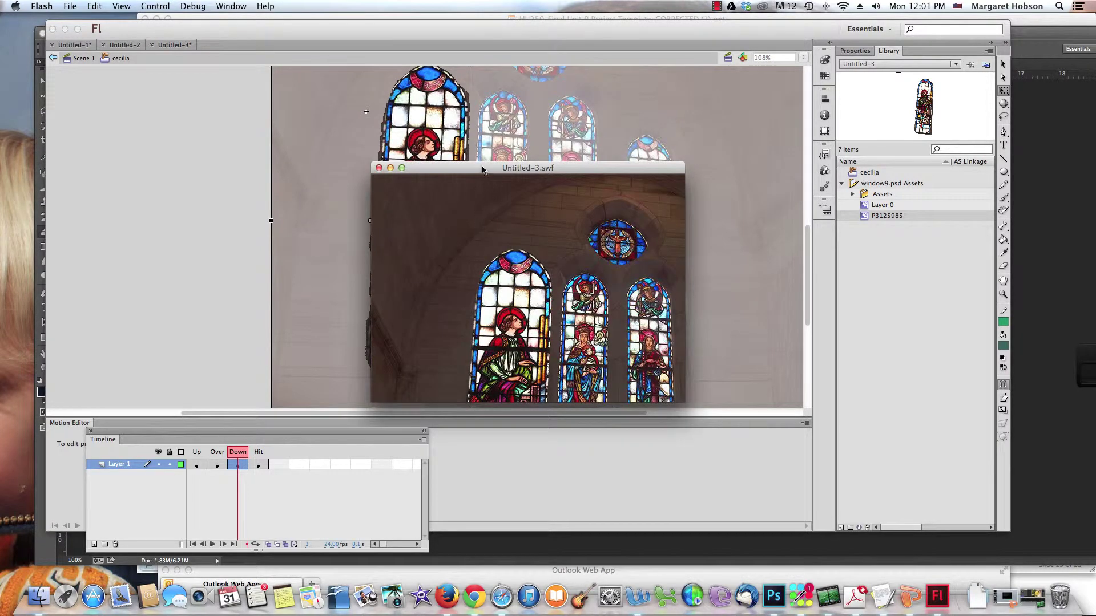
drag(463, 170, 298, 96)
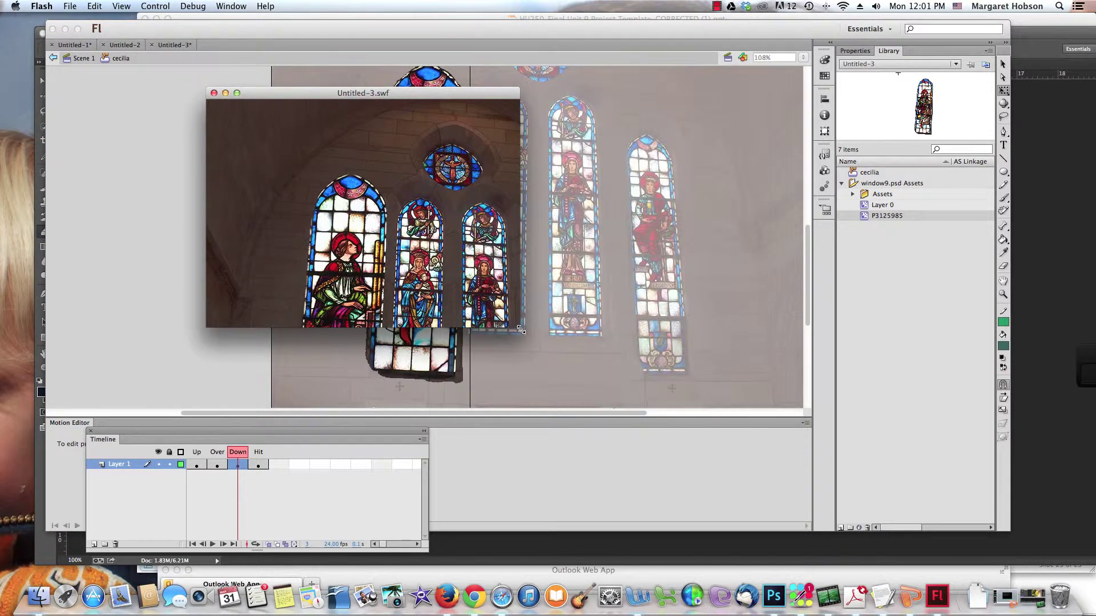
drag(522, 331, 727, 468)
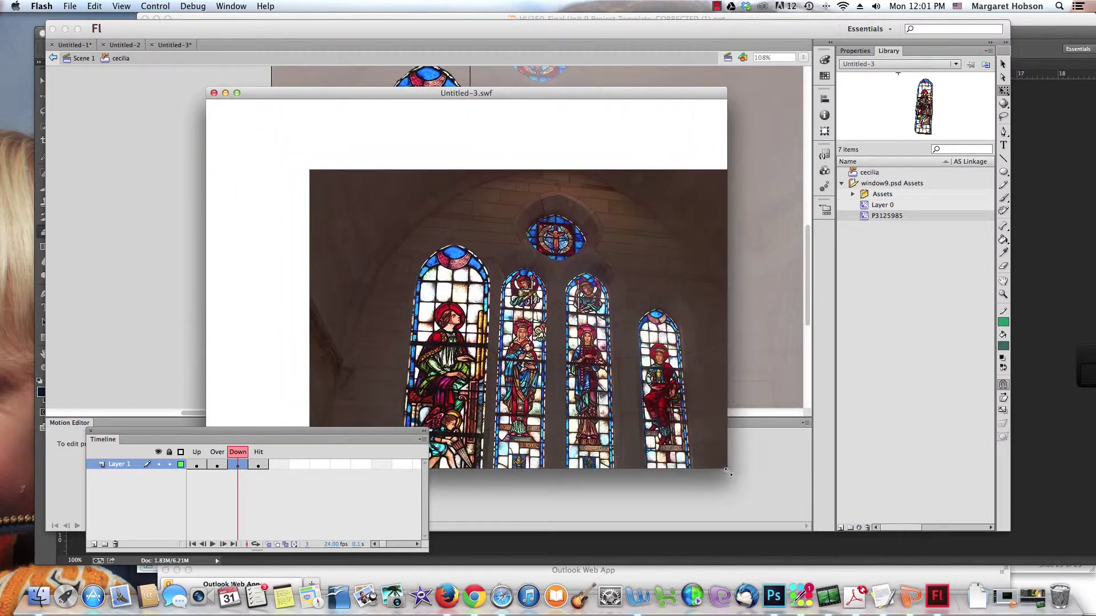
click(214, 93)
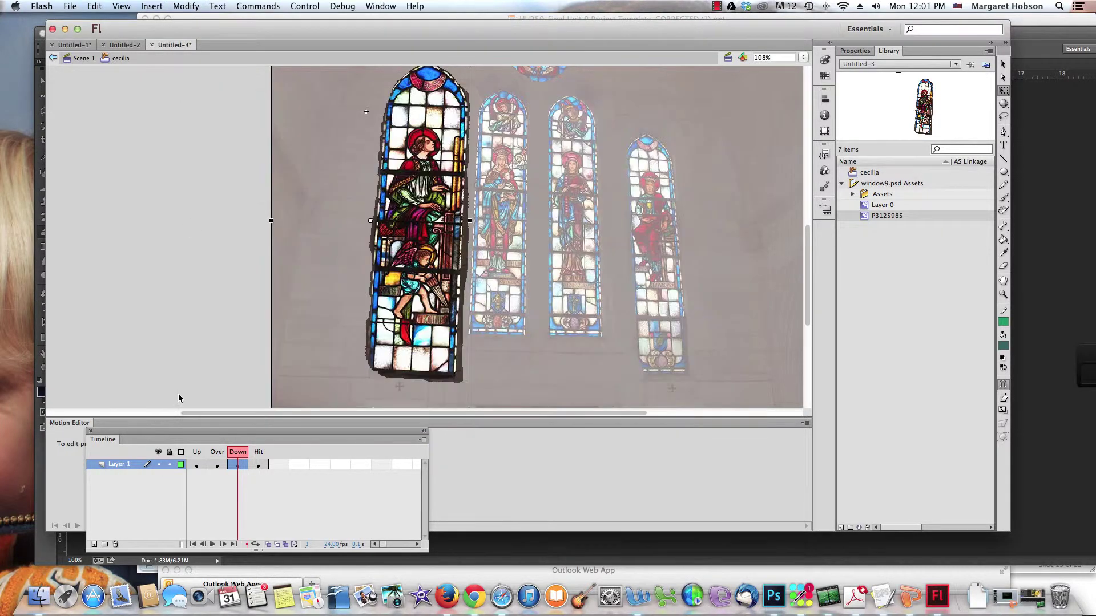
- Delete the window image from the Up frame and check the Over, Down and Hit frames
click(197, 465)
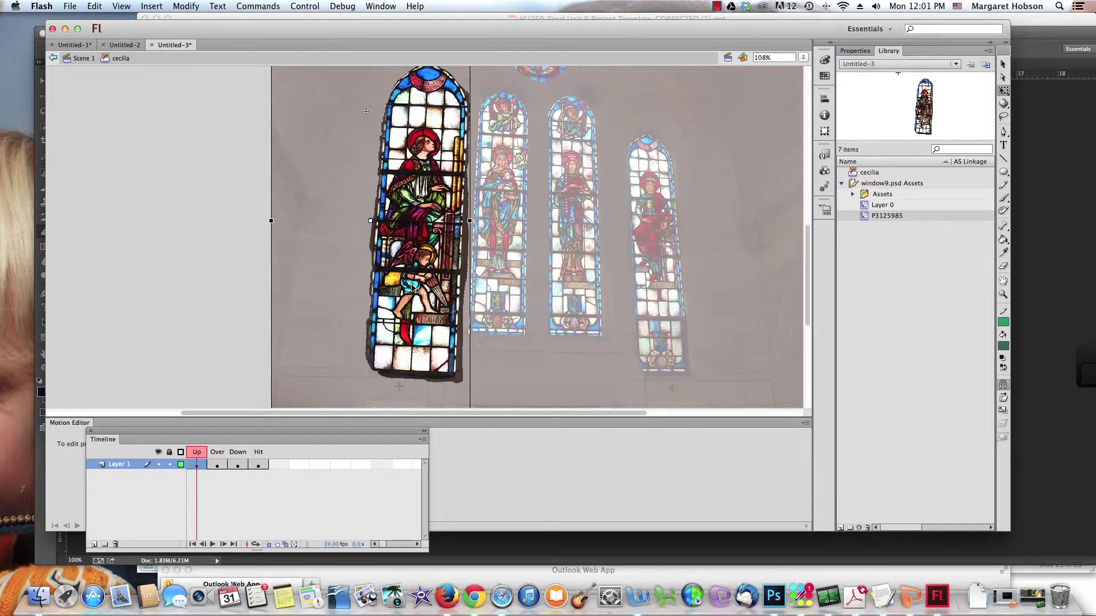
key(Delete)
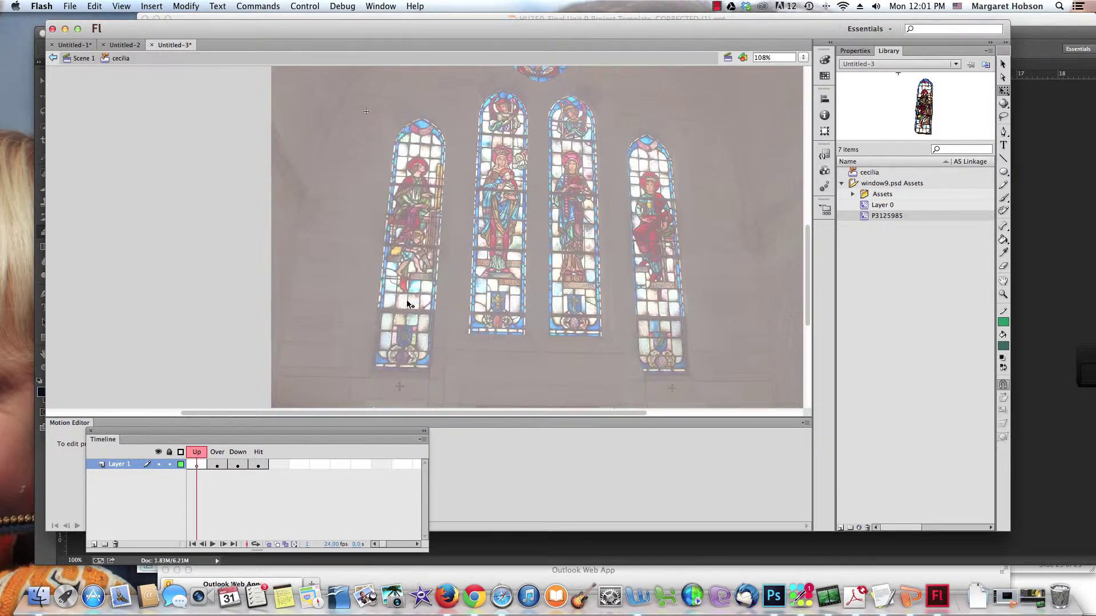
click(216, 467)
click(236, 466)
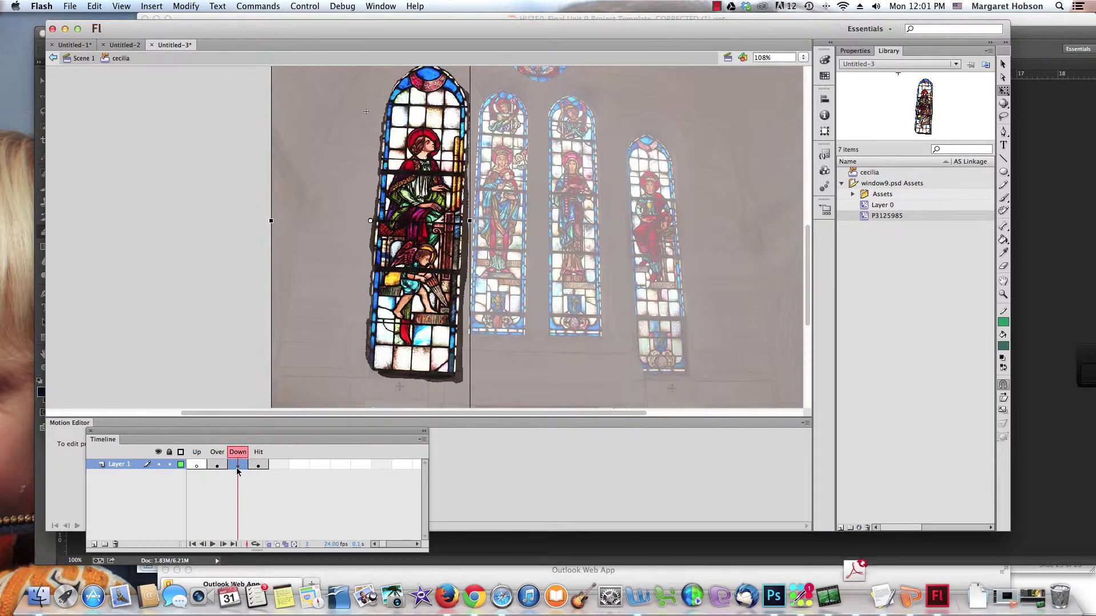
click(257, 466)
click(196, 466)
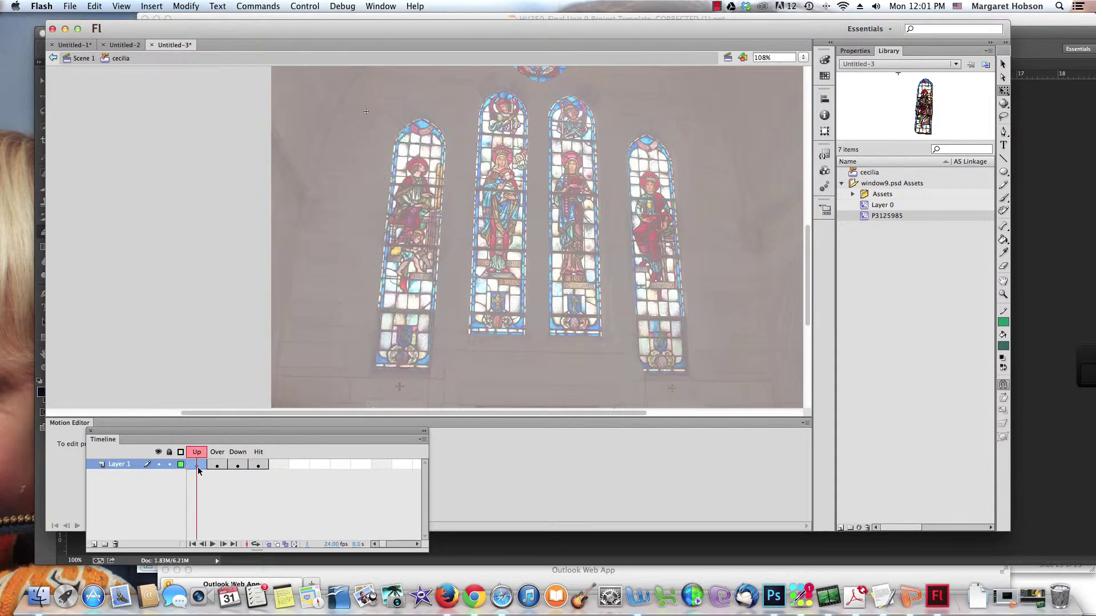
click(259, 467)
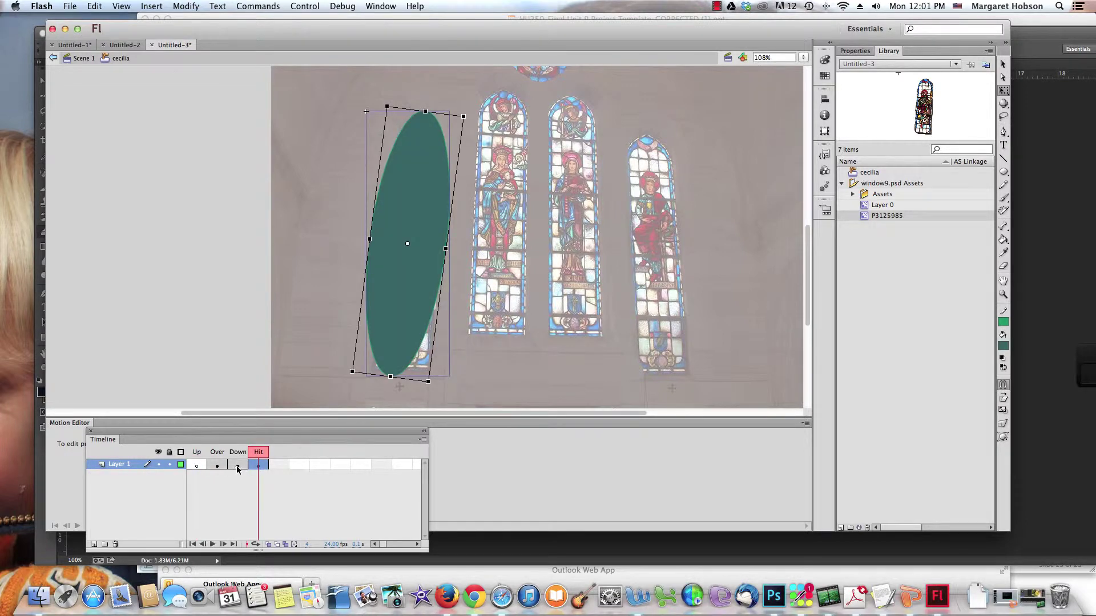
click(238, 466)
click(218, 466)
click(195, 467)
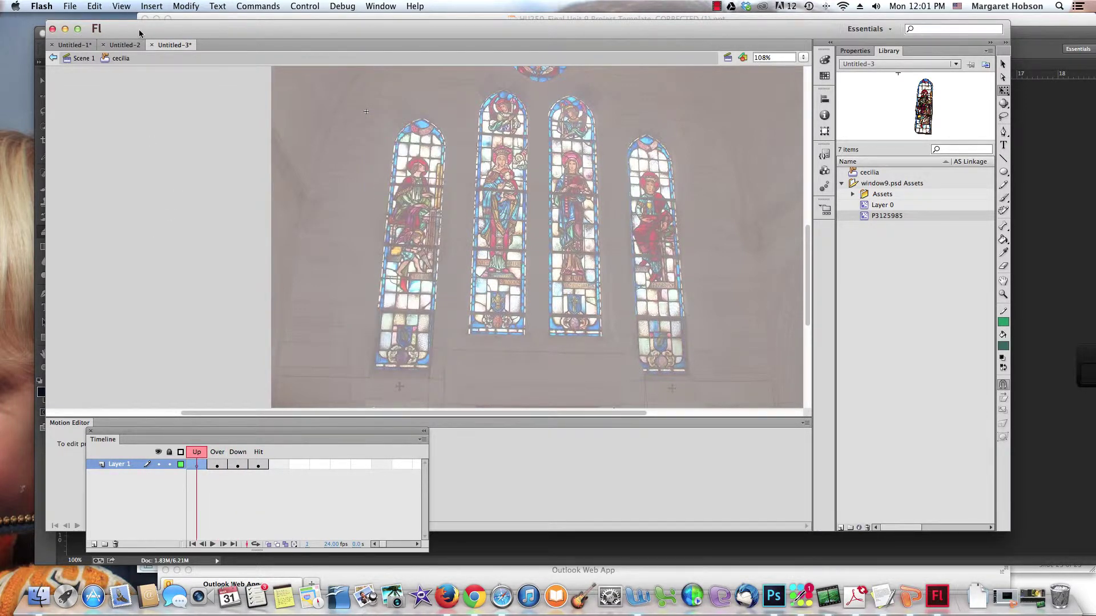
- Test-run Untitled-3, enlarge its player window and move it to the top of the screen
drag(140, 34, 107, 21)
click(302, 6)
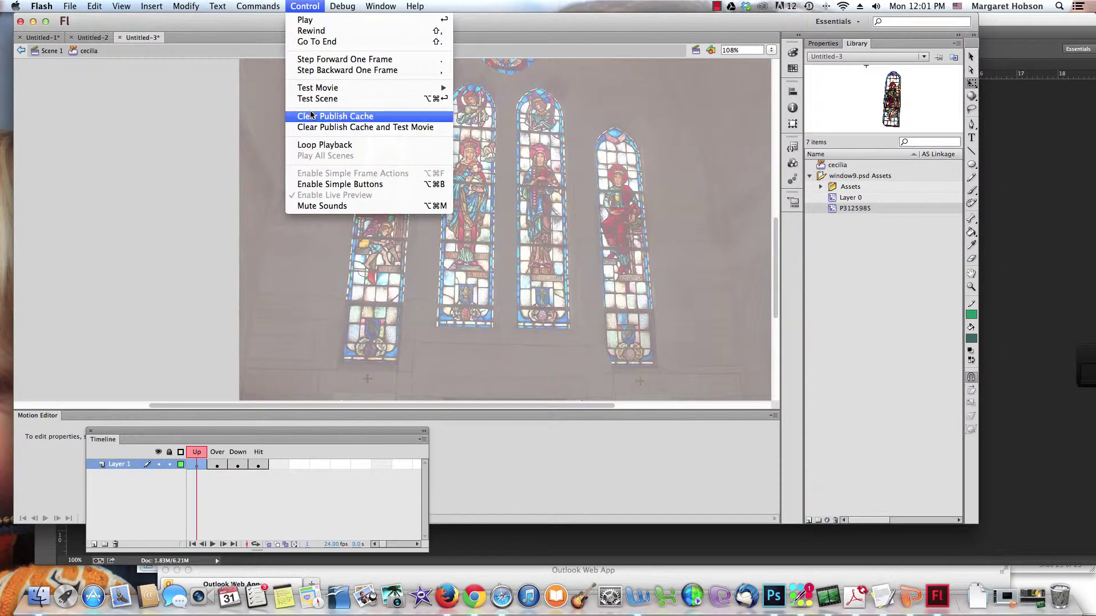
mouse_move(313, 88)
click(475, 159)
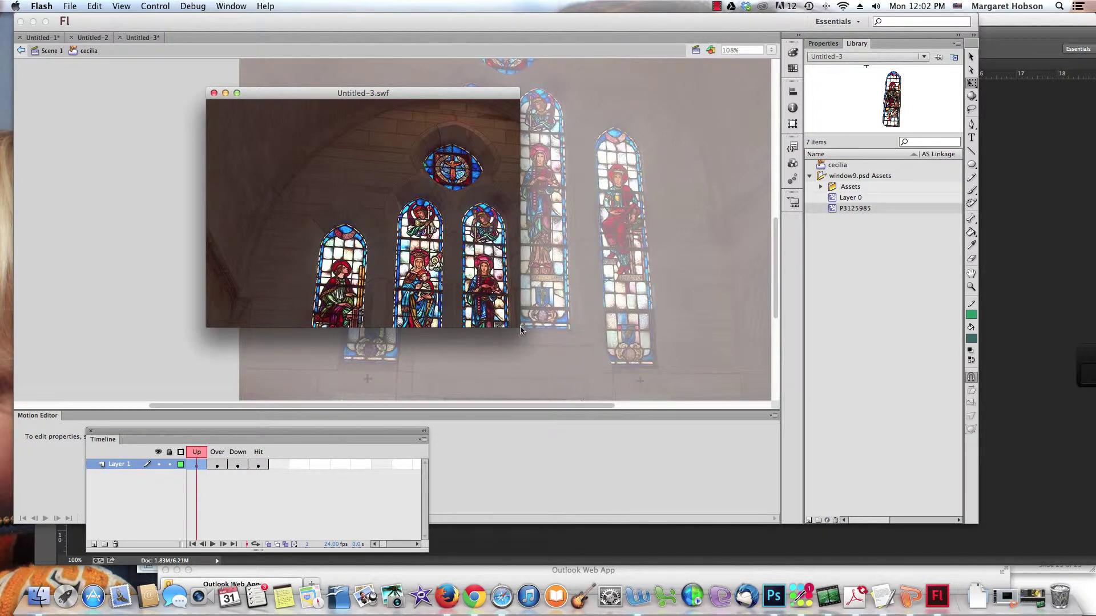
drag(523, 330, 778, 484)
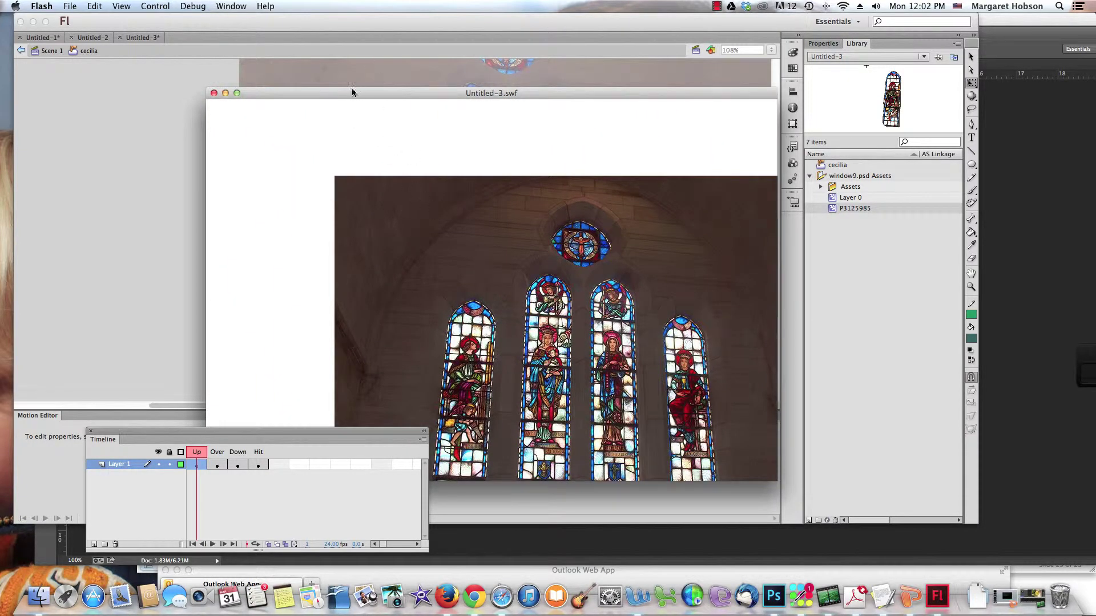
drag(351, 94, 251, 20)
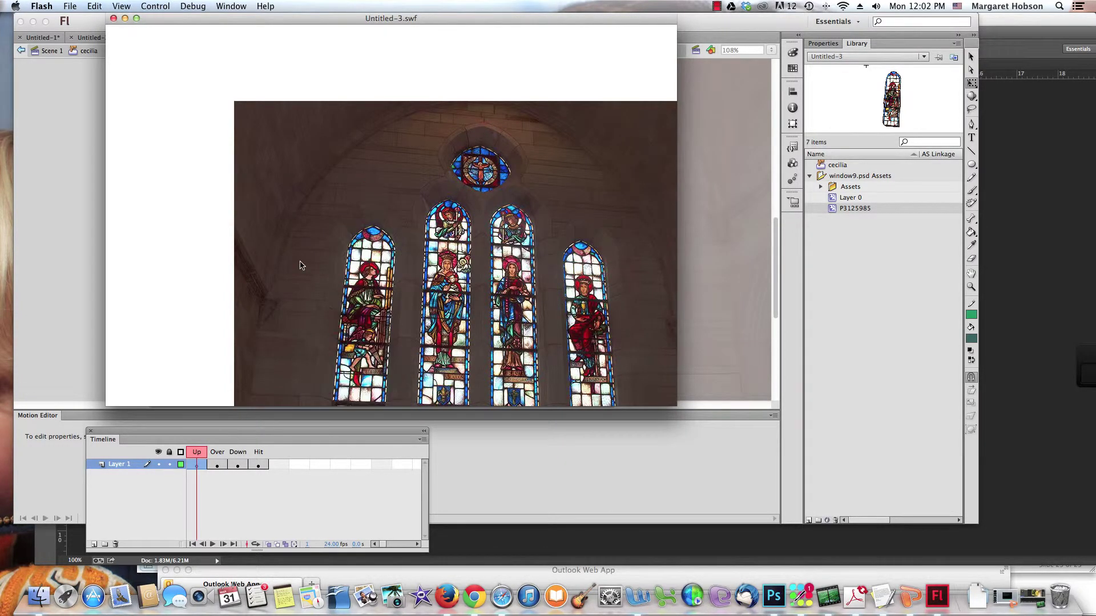
- Close the test window, switch to Untitled-1, test-run its movie, then close the preview
click(113, 18)
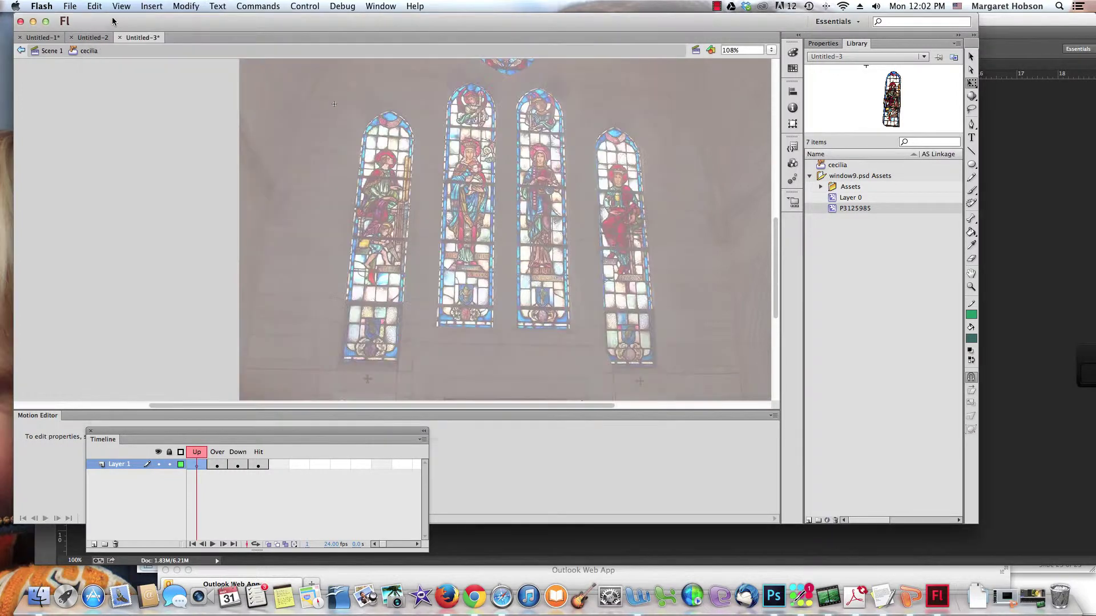
click(44, 37)
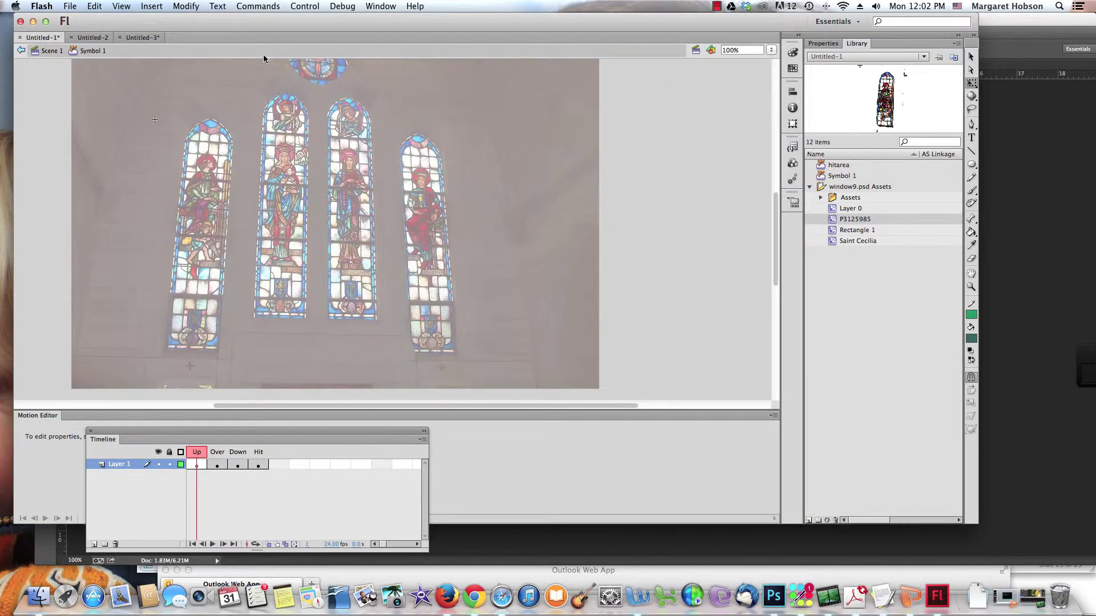
click(297, 7)
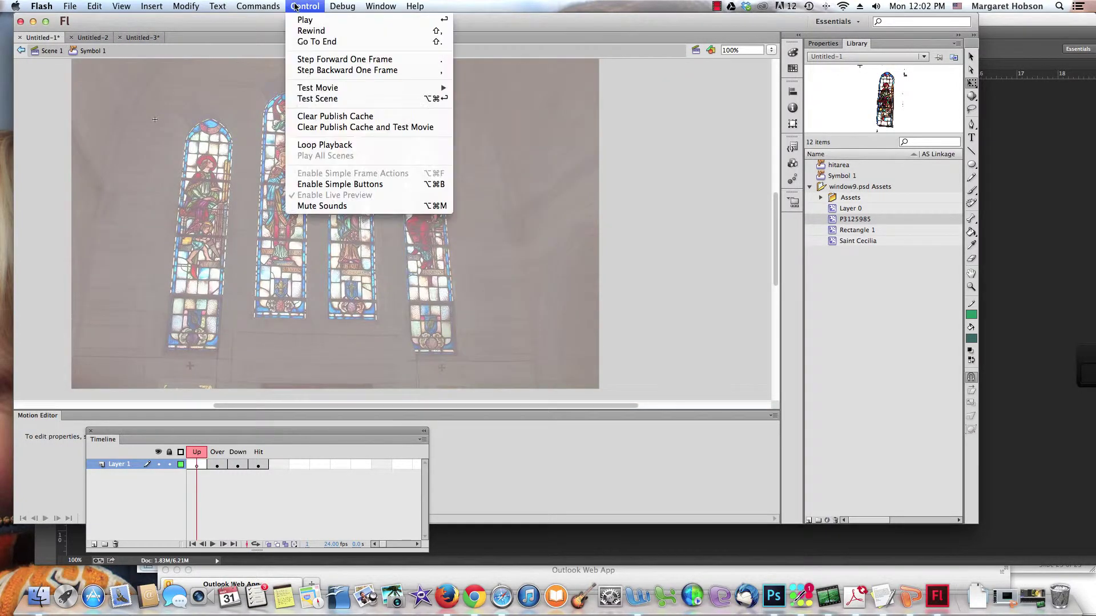
mouse_move(313, 93)
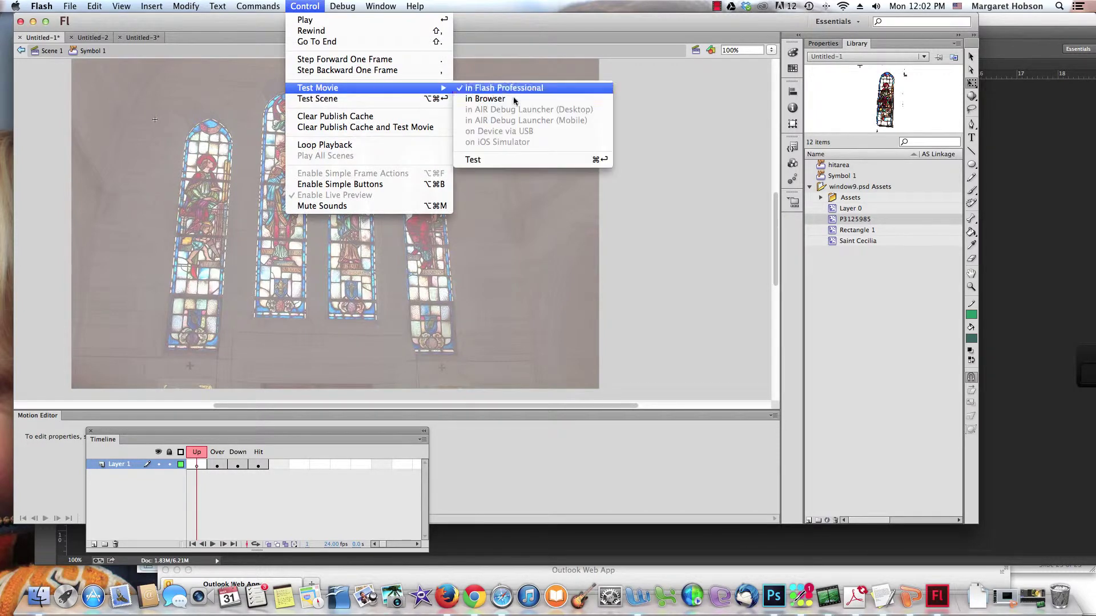
click(481, 160)
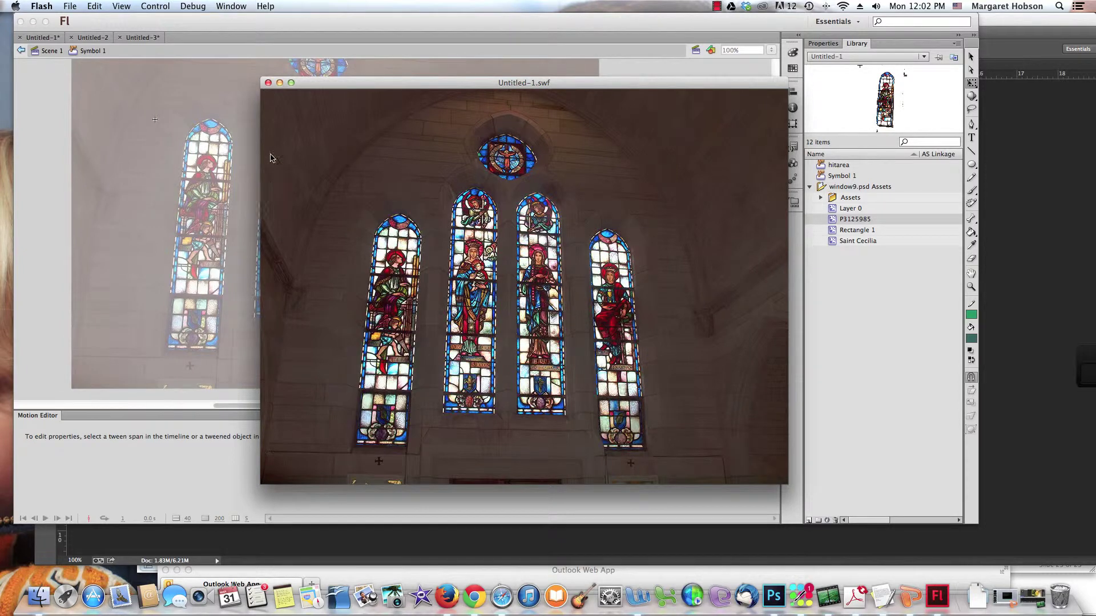
click(267, 83)
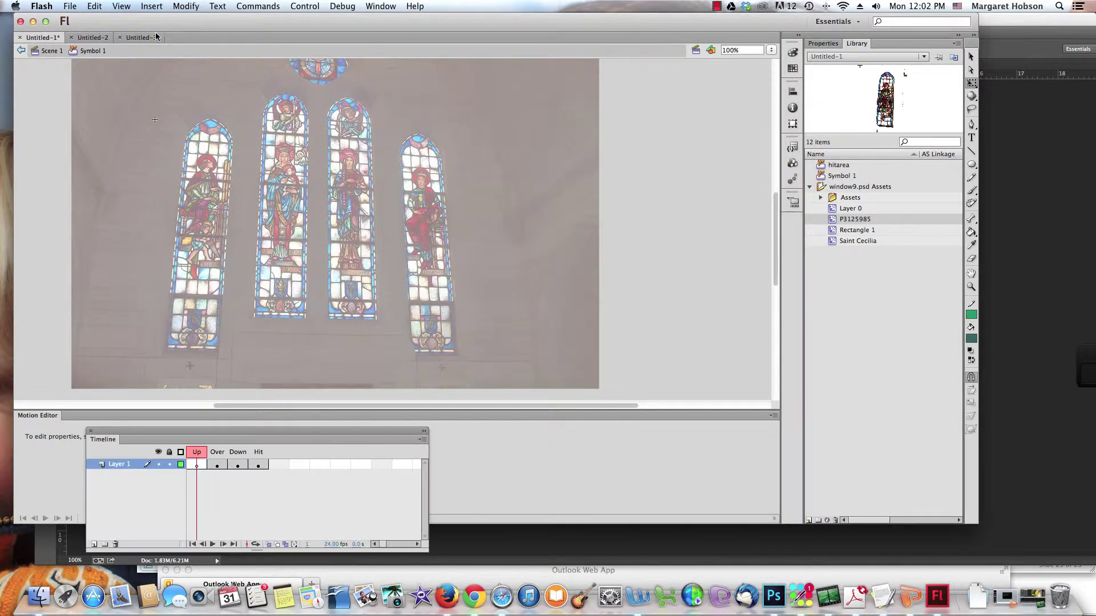
drag(147, 24, 139, 34)
- Use Save As to name the document cecilia and store it in the Dropbox folder
click(69, 6)
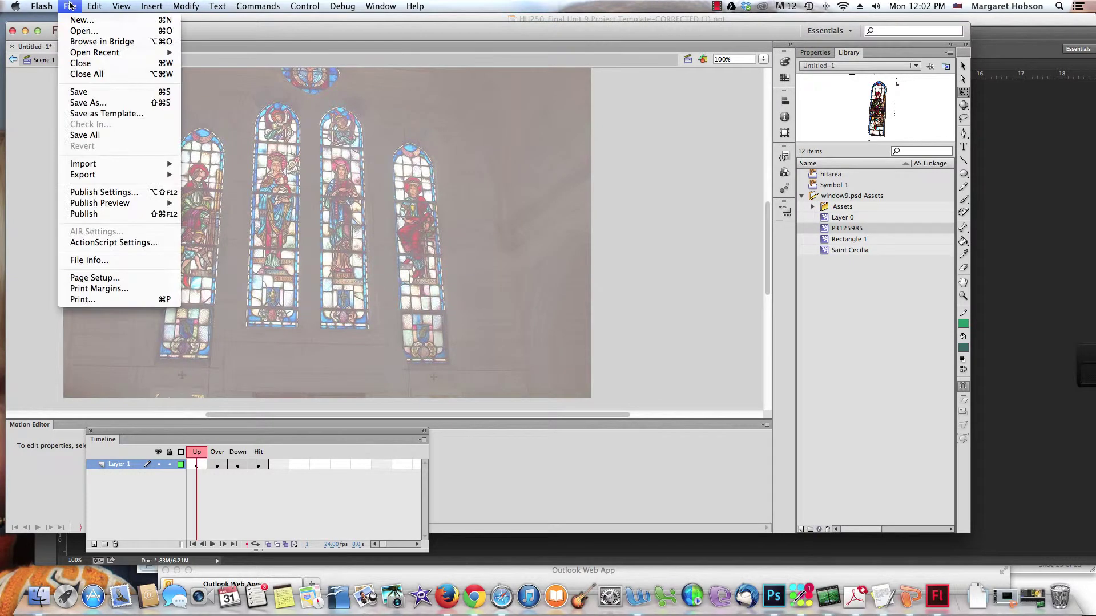
click(83, 104)
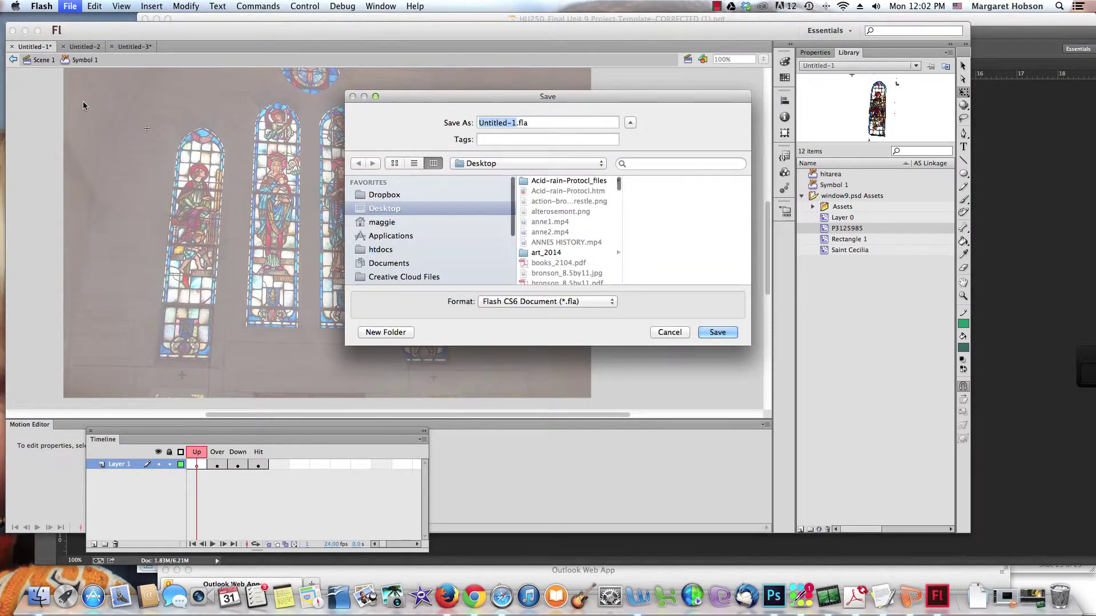
text(cecili)
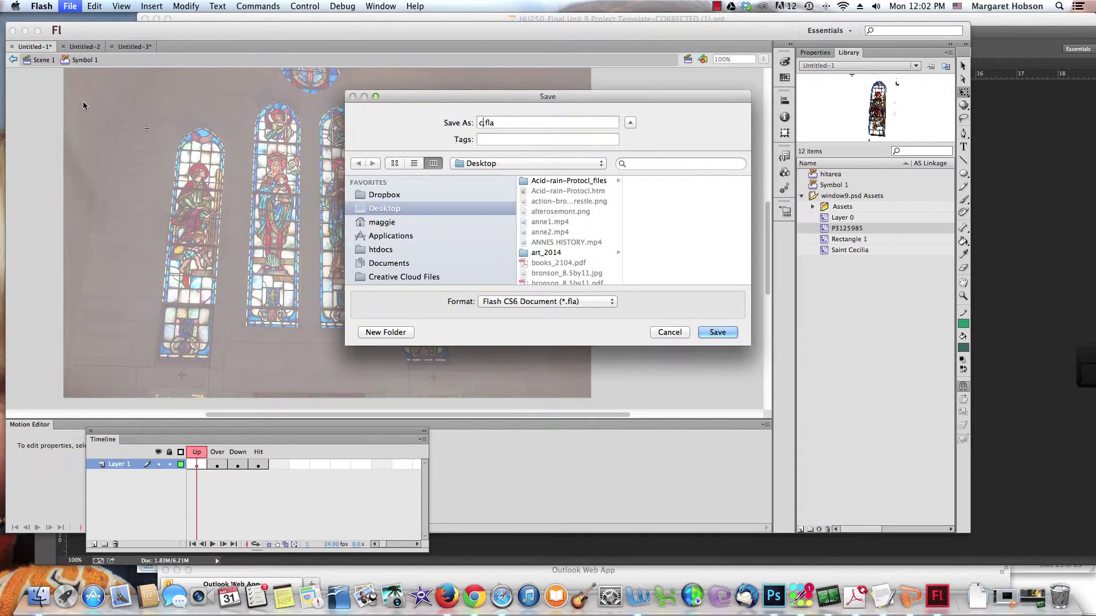
text(a)
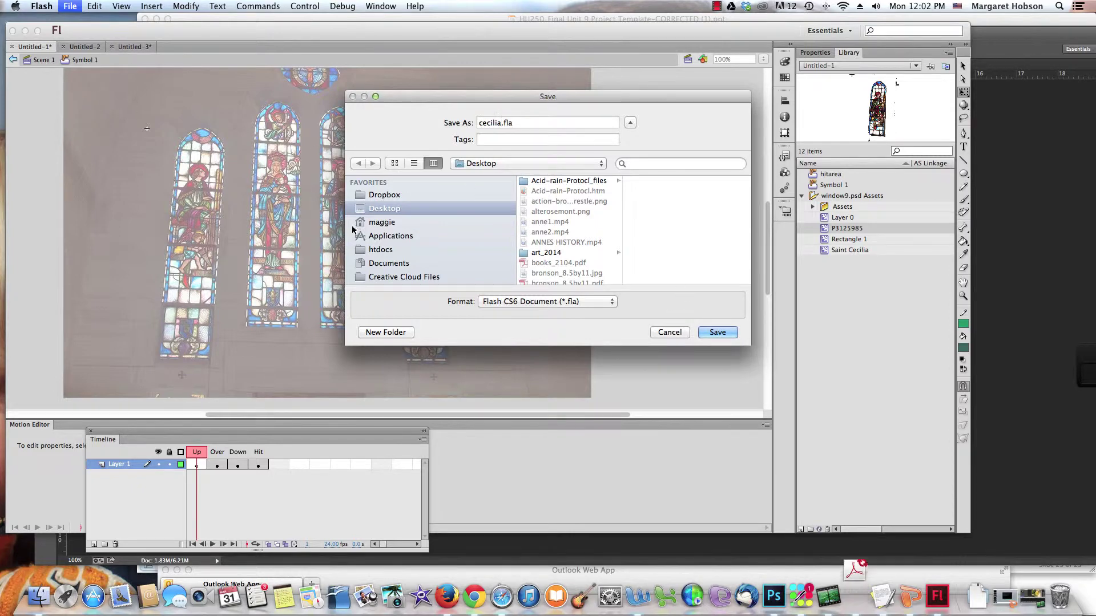
click(383, 195)
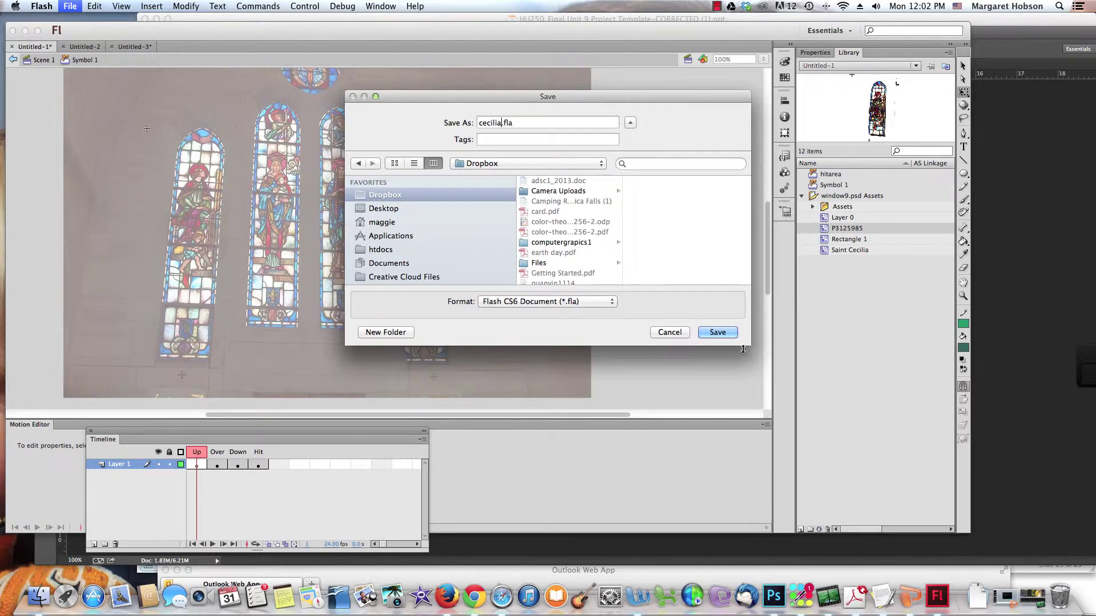
click(719, 333)
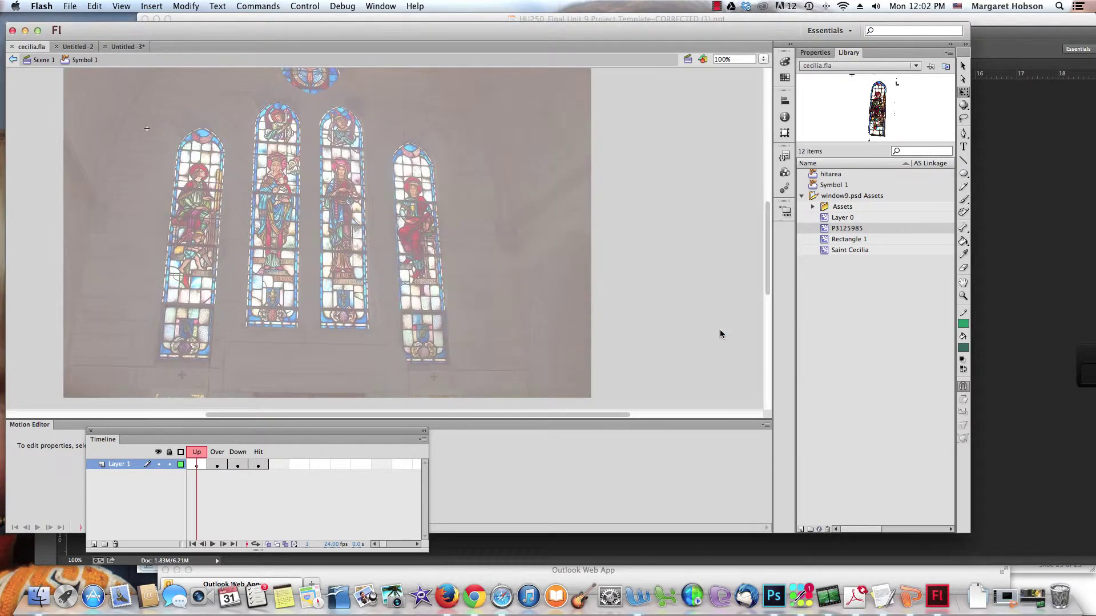
- Test-run cecilia.swf and check the left stained-glass window's full-colour rollover
click(300, 5)
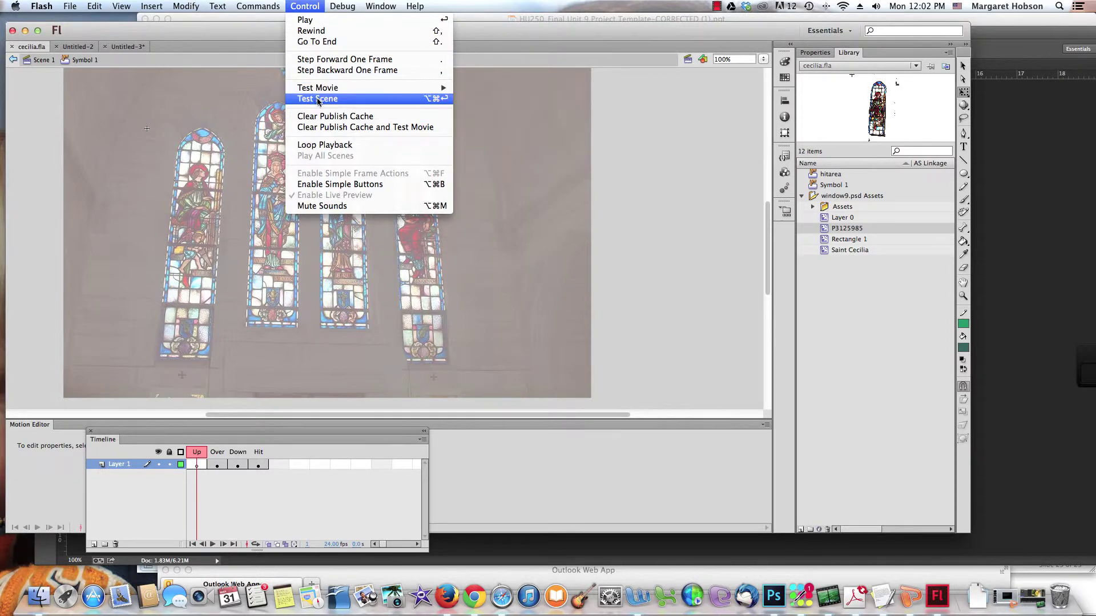
mouse_move(440, 87)
click(488, 159)
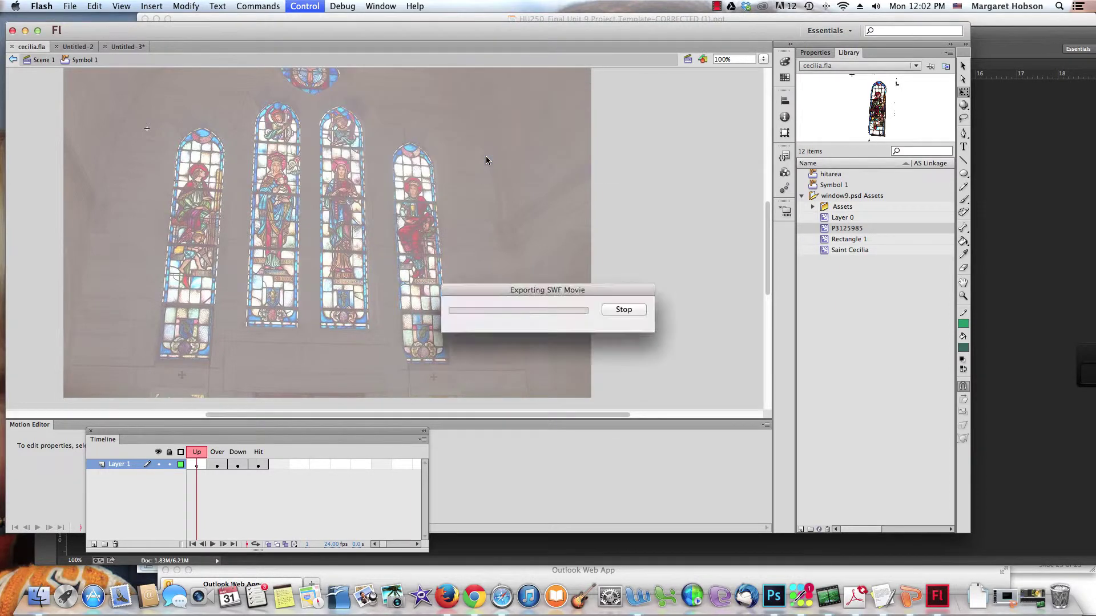
mouse_move(403, 262)
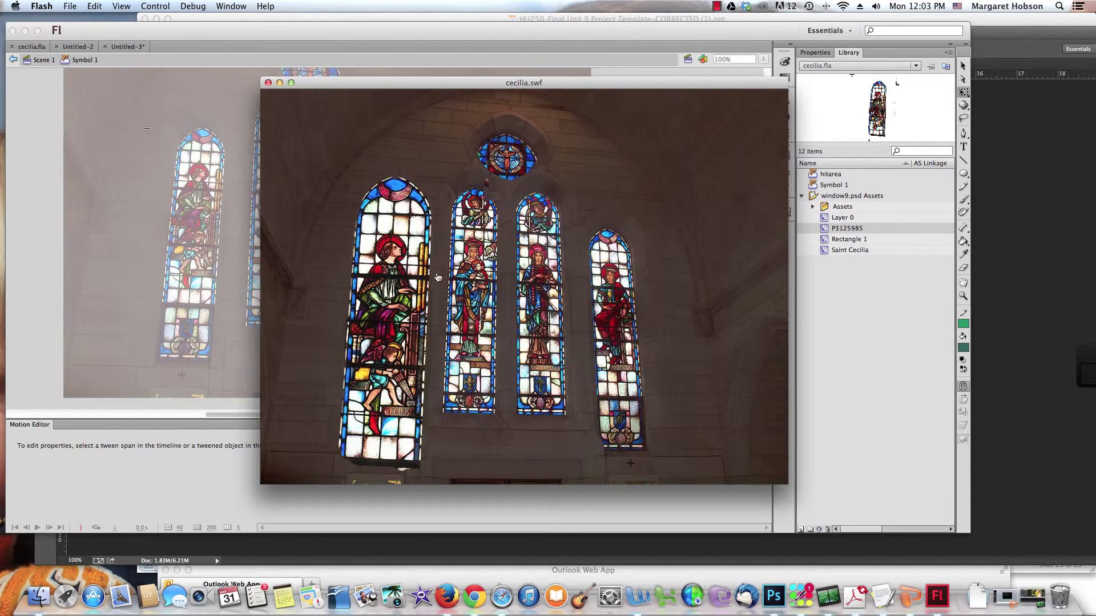